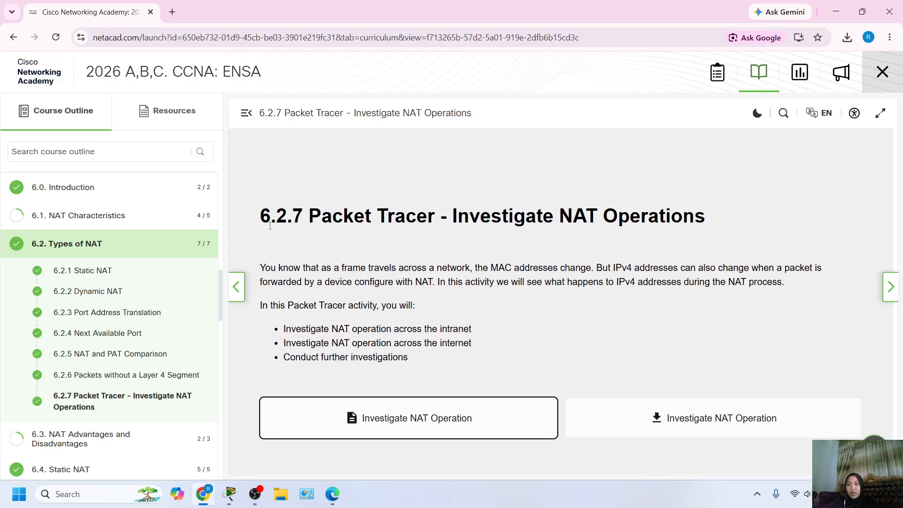
Switch from the course page to the Investigate NAT Operations activity in Packet Tracer.
{"action": "left_click_drag", "start_coordinate": [263, 216], "coordinate": [351, 257]}
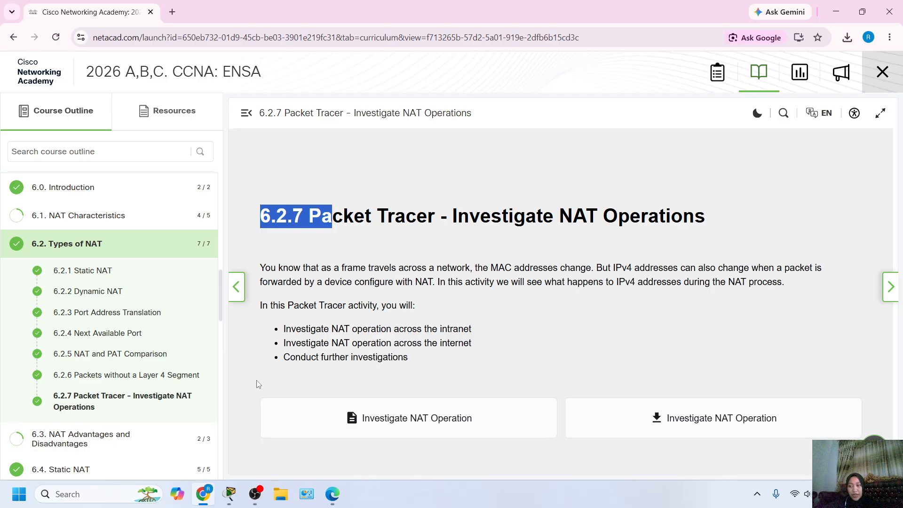
{"action": "left_click", "coordinate": [230, 494]}
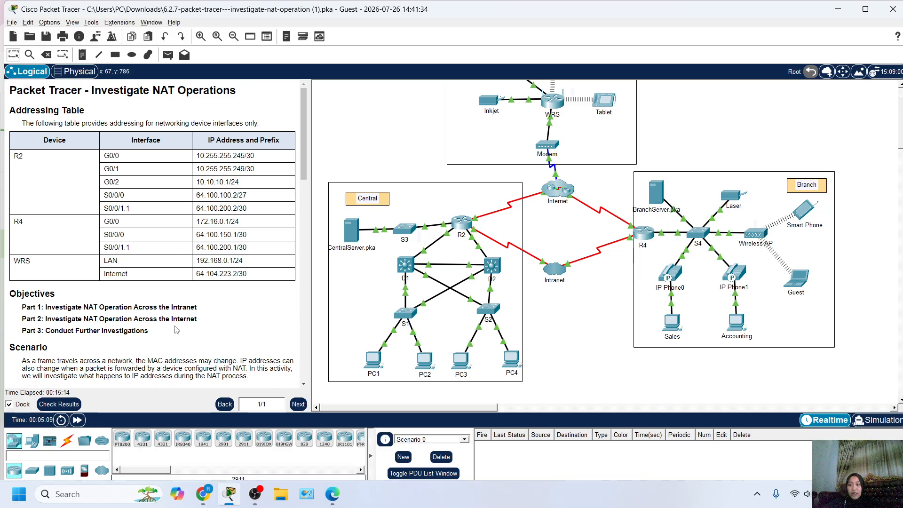
{"action": "scroll", "coordinate": [584, 244], "scroll_direction": "up", "scroll_amount": 1}
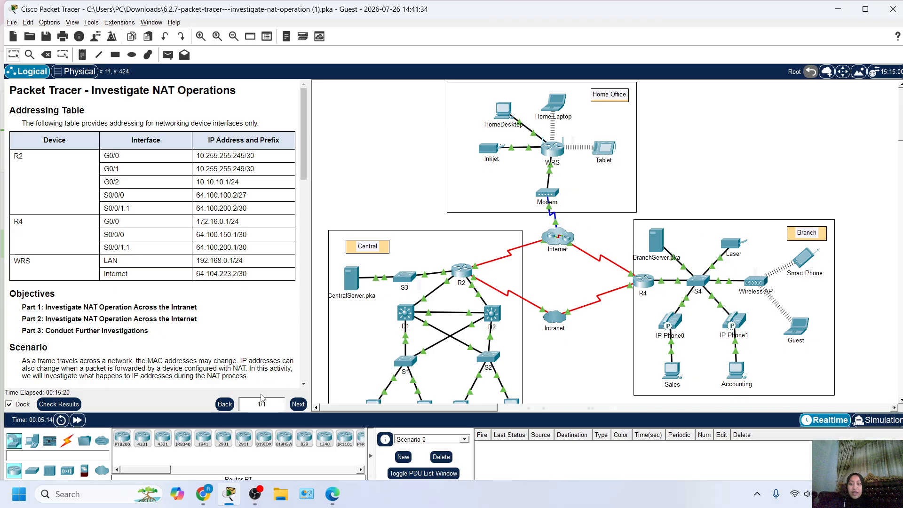
Review the assessment items in the activity results and return to the workspace.
{"action": "left_click", "coordinate": [59, 404]}
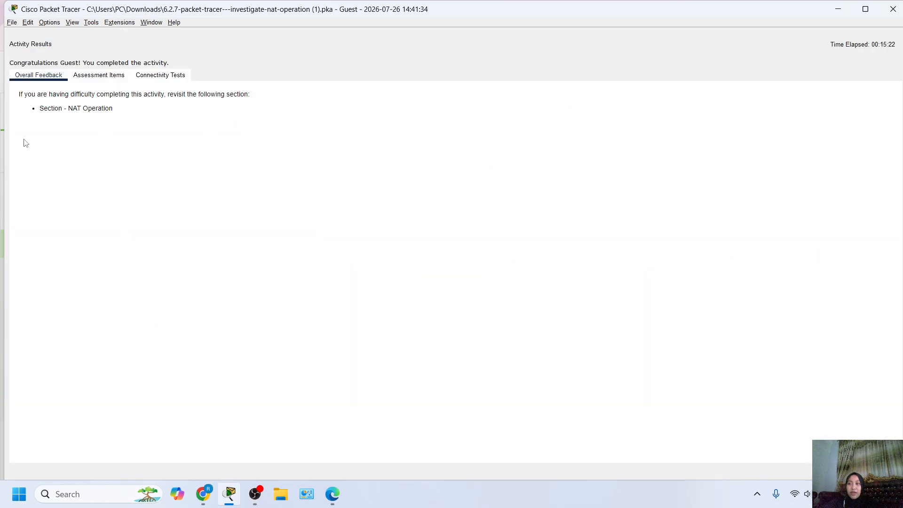
{"action": "left_click", "coordinate": [94, 76]}
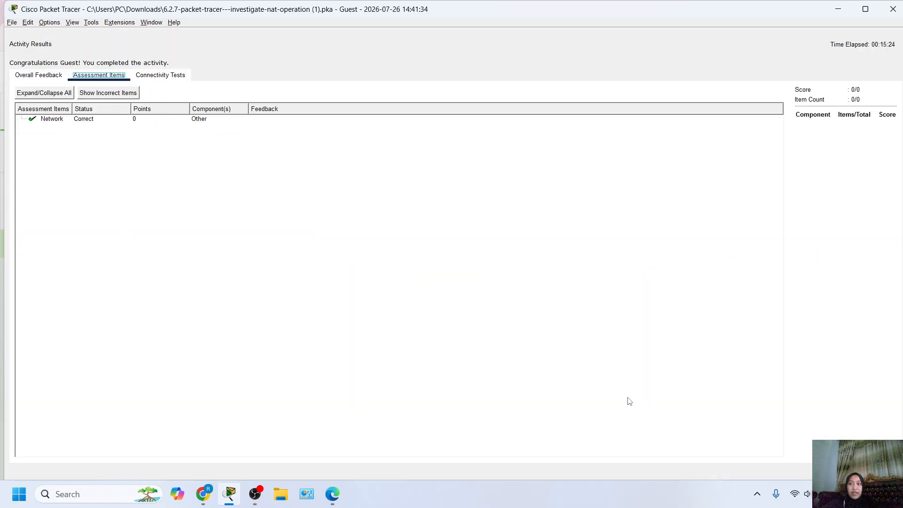
{"action": "left_click", "coordinate": [877, 471]}
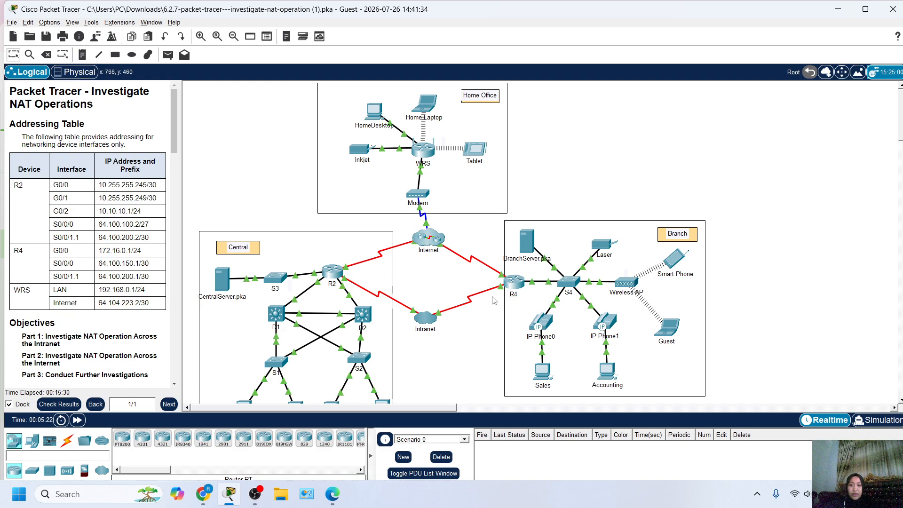
Examine the addressing table, objectives and Part 1 instructions alongside the Home Office, Central and Branch topology.
{"action": "scroll", "coordinate": [161, 290], "scroll_direction": "down", "scroll_amount": 3}
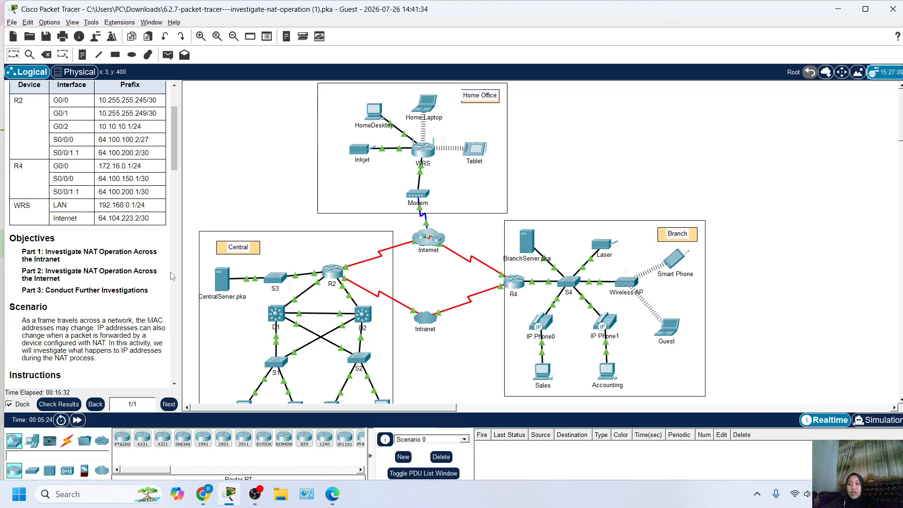
{"action": "scroll", "coordinate": [161, 290], "scroll_direction": "up", "scroll_amount": 3}
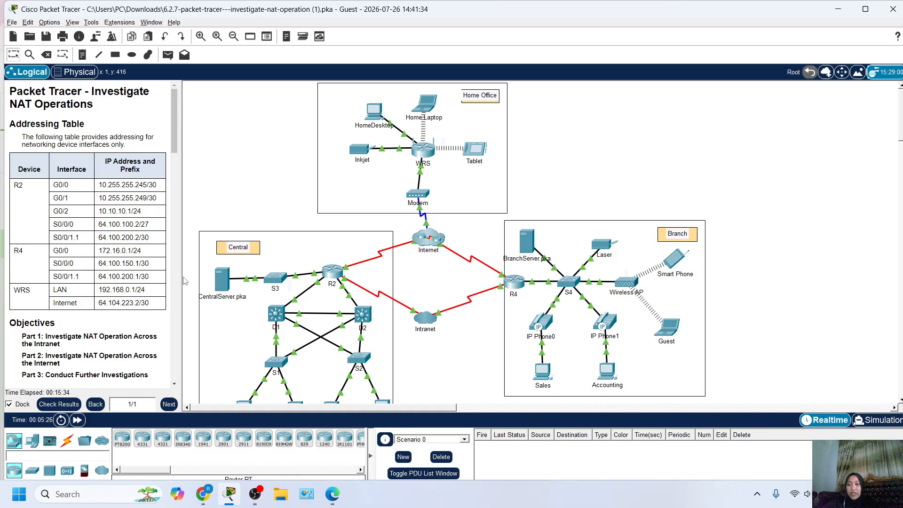
{"action": "left_click_drag", "start_coordinate": [180, 276], "coordinate": [221, 279]}
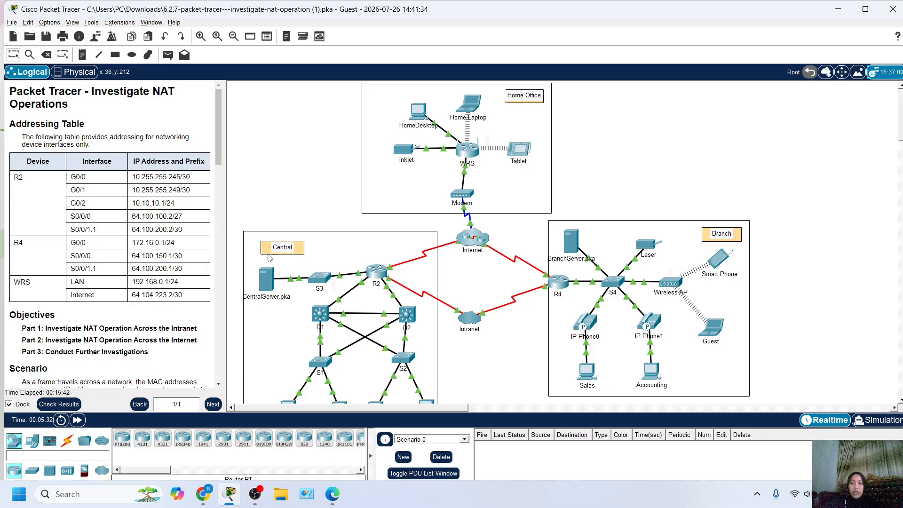
{"action": "scroll", "coordinate": [152, 257], "scroll_direction": "down", "scroll_amount": 1}
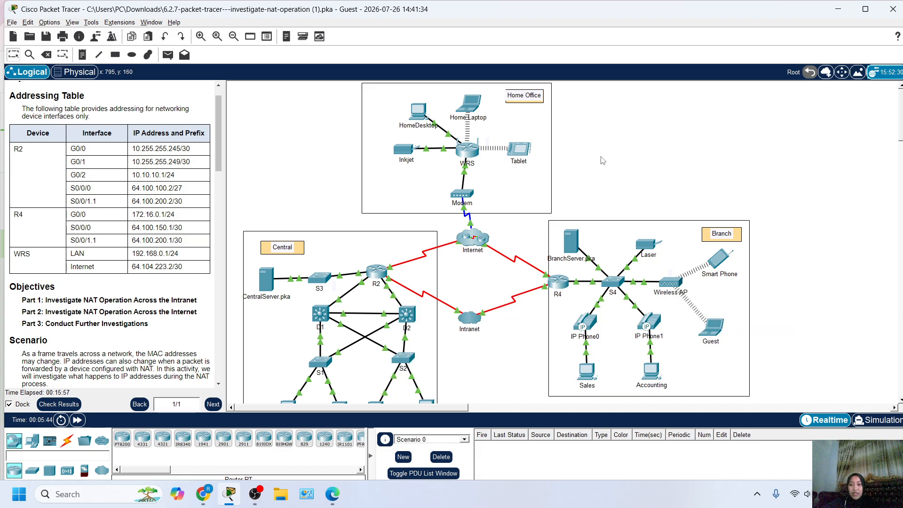
{"action": "scroll", "coordinate": [575, 224], "scroll_direction": "down", "scroll_amount": 2}
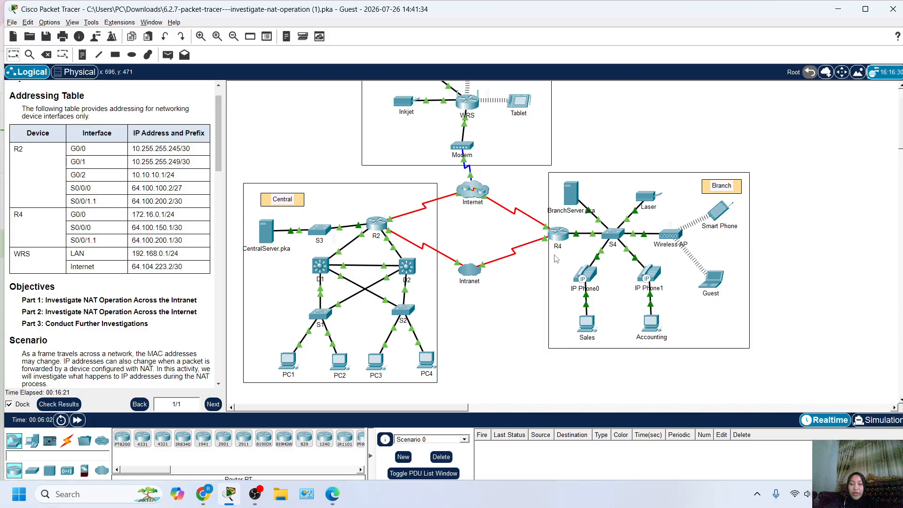
{"action": "scroll", "coordinate": [66, 326], "scroll_direction": "down", "scroll_amount": 5}
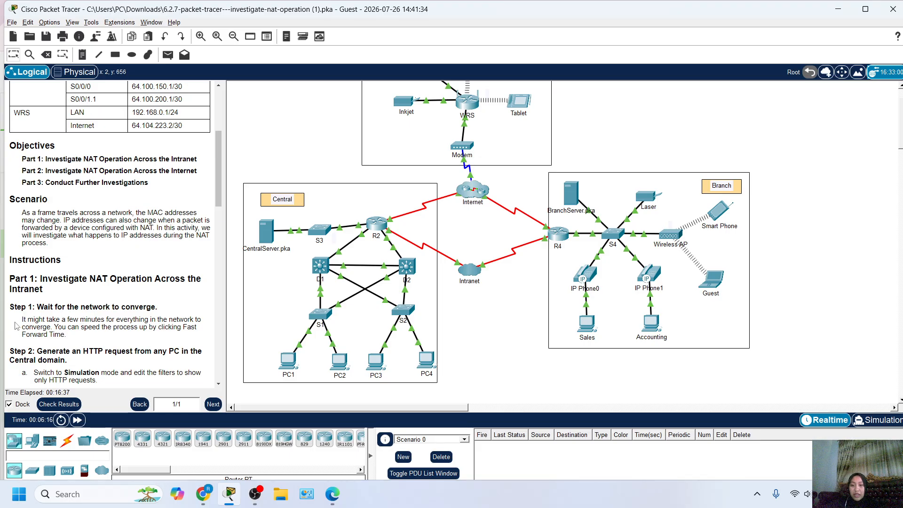
{"action": "scroll", "coordinate": [489, 274], "scroll_direction": "up", "scroll_amount": 1}
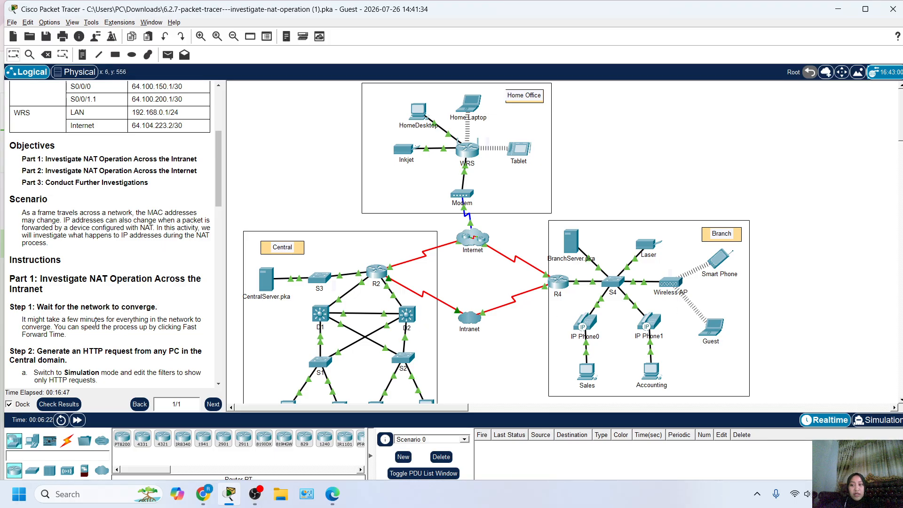
{"action": "scroll", "coordinate": [45, 328], "scroll_direction": "down", "scroll_amount": 3}
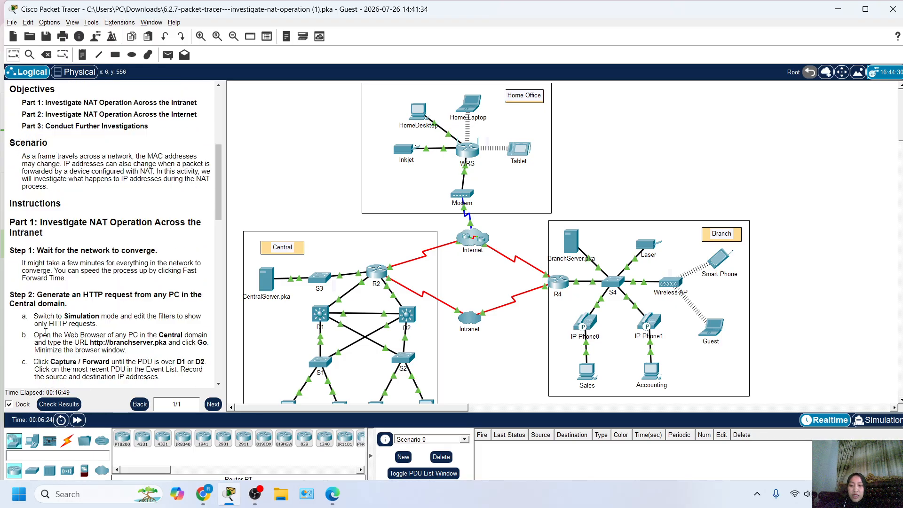
Put the network in Simulation mode for Part 1, Step 2 of the instructions.
{"action": "left_click_drag", "start_coordinate": [21, 294], "coordinate": [66, 306]}
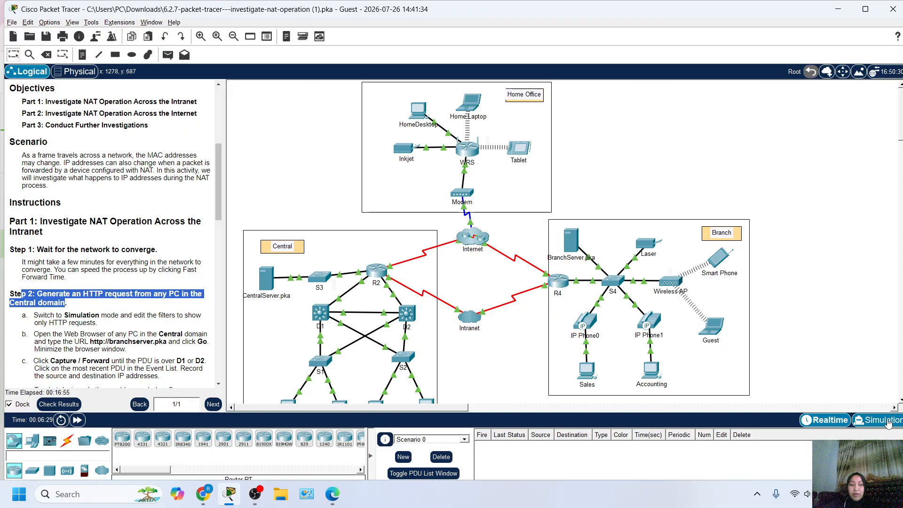
{"action": "scroll", "coordinate": [746, 406], "scroll_direction": "right", "scroll_amount": 3}
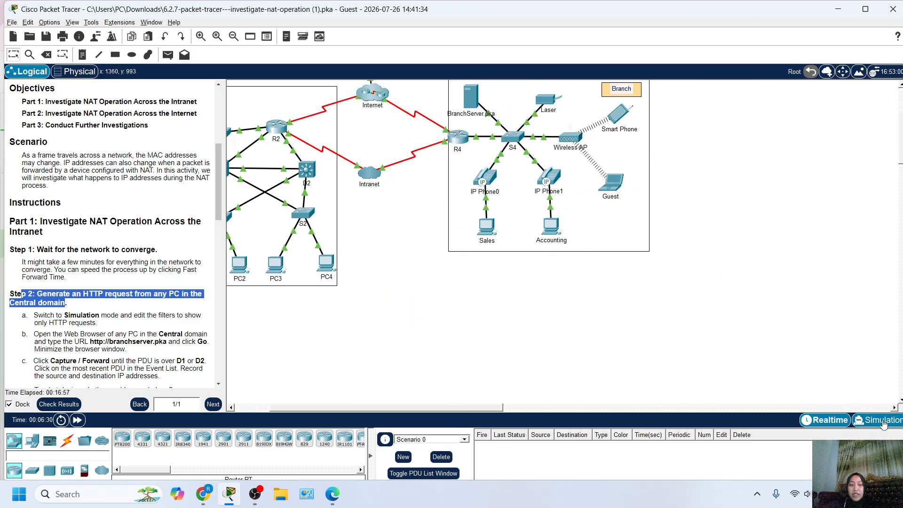
{"action": "left_click", "coordinate": [873, 419]}
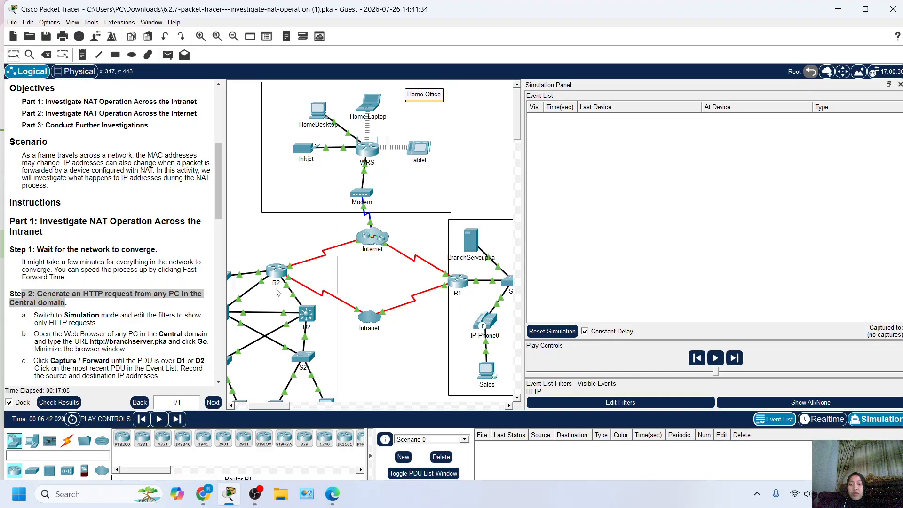
Open the Web Browser on PC3 in the Central domain.
{"action": "scroll", "coordinate": [287, 278], "scroll_direction": "down", "scroll_amount": 1}
{"action": "scroll", "coordinate": [283, 313], "scroll_direction": "left", "scroll_amount": 2}
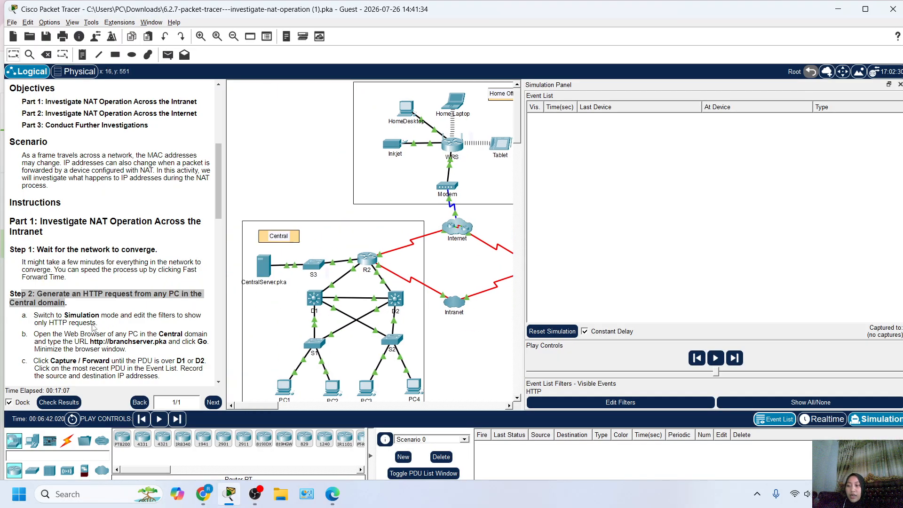
{"action": "left_click_drag", "start_coordinate": [52, 335], "coordinate": [186, 338]}
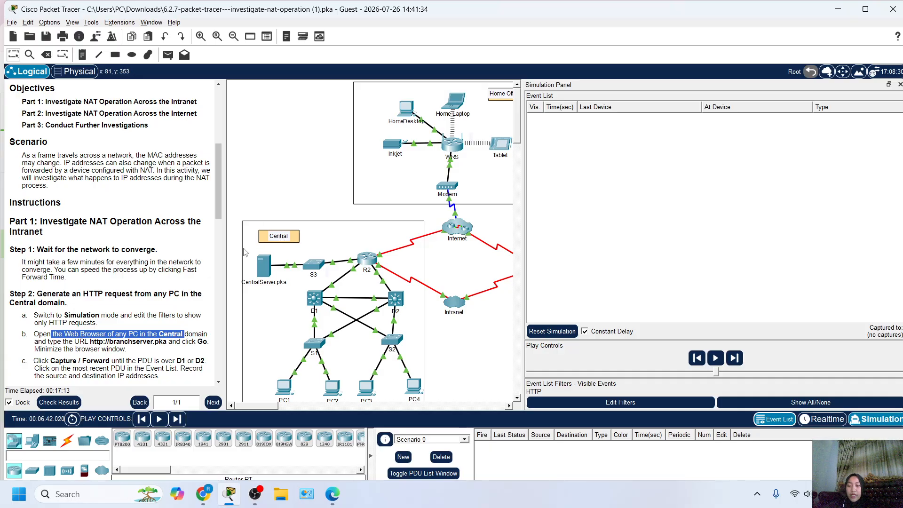
{"action": "scroll", "coordinate": [276, 276], "scroll_direction": "down", "scroll_amount": 2}
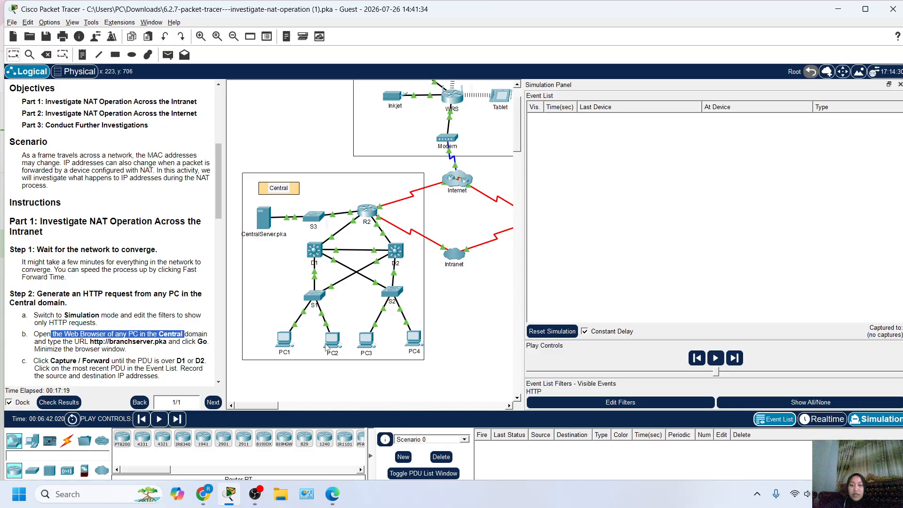
{"action": "left_click", "coordinate": [368, 349]}
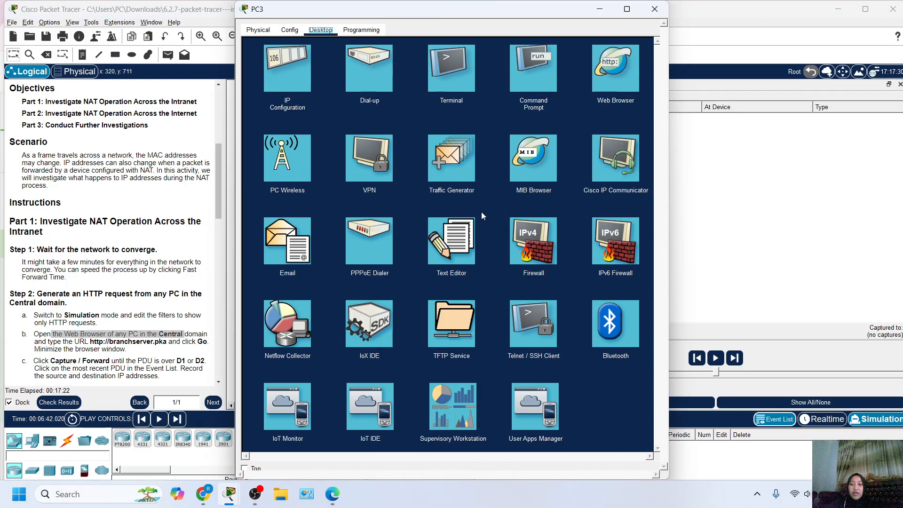
{"action": "left_click", "coordinate": [611, 85]}
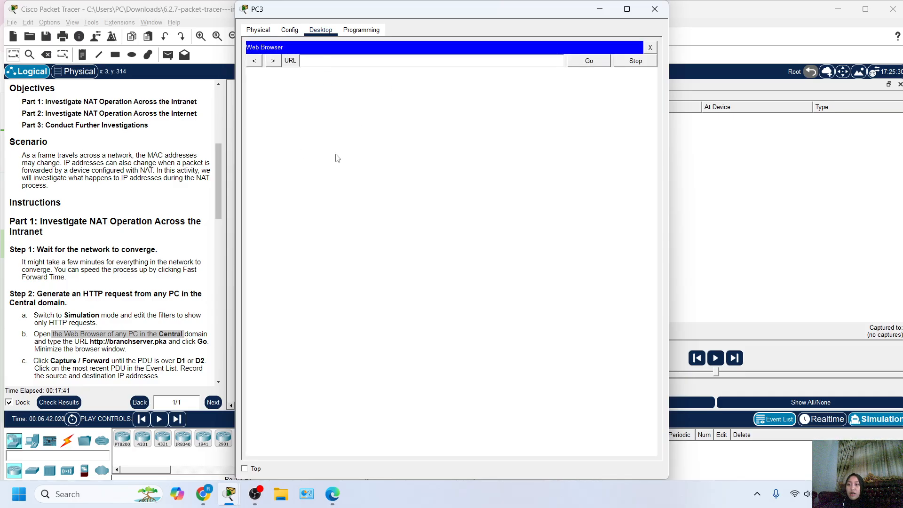
{"action": "scroll", "coordinate": [105, 285], "scroll_direction": "down", "scroll_amount": 3}
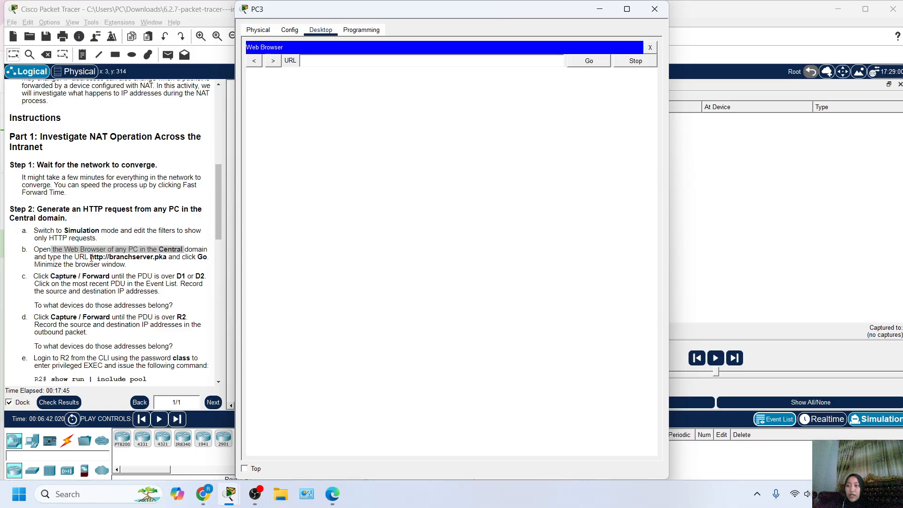
{"action": "left_click_drag", "start_coordinate": [92, 258], "coordinate": [167, 257]}
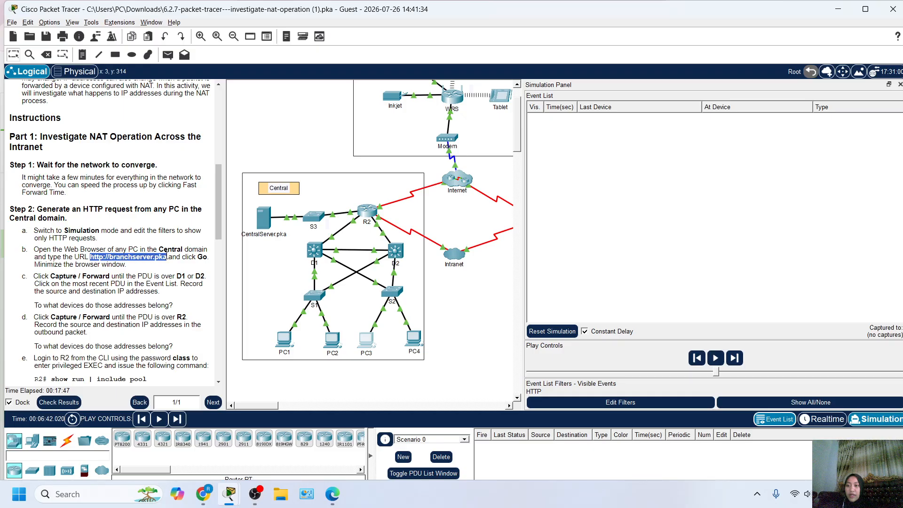
{"action": "left_click", "coordinate": [365, 342]}
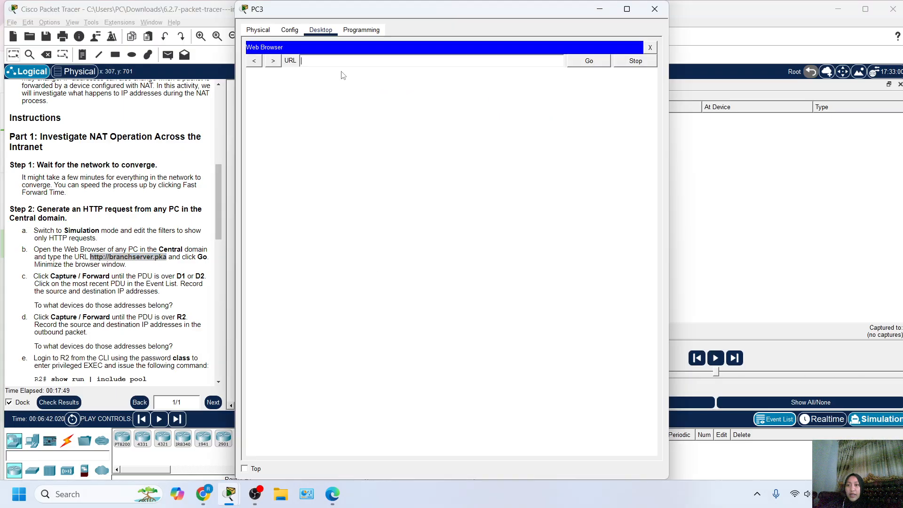
{"action": "type", "text": "http://branchs"}
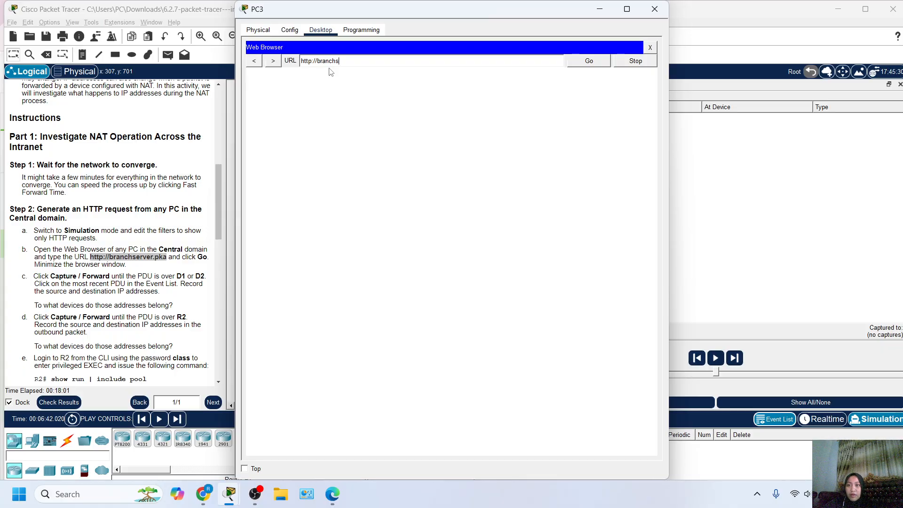
{"action": "type", "text": "erver.pk"}
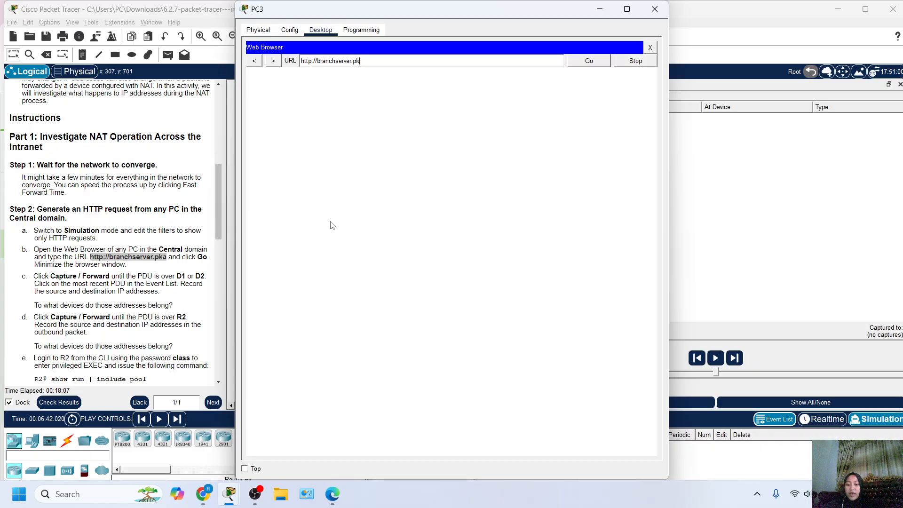
{"action": "type", "text": "a"}
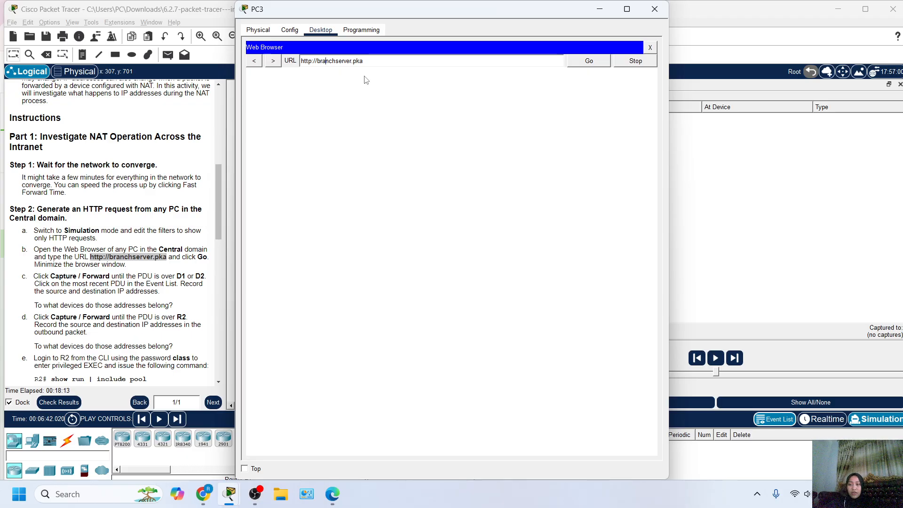
{"action": "left_click", "coordinate": [593, 64]}
{"action": "left_click", "coordinate": [593, 63]}
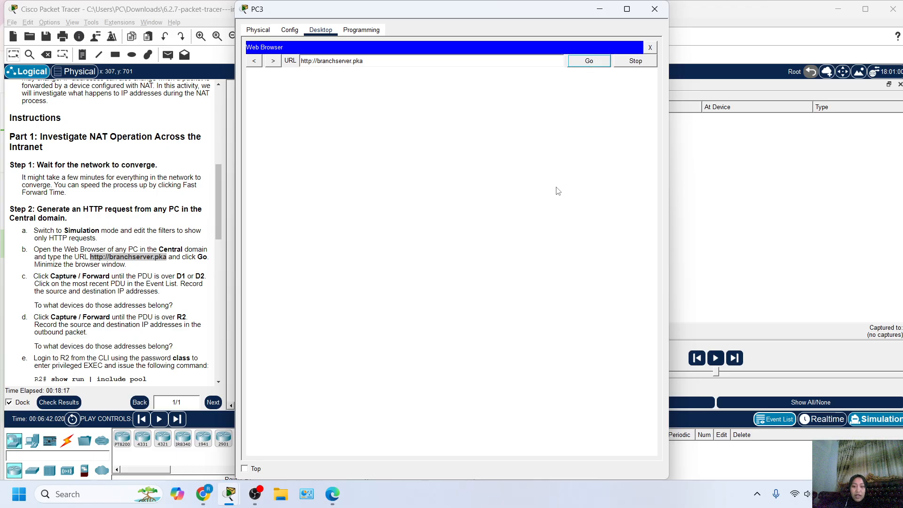
Put PC3's browser window out of the way and capture the simulation forward until the HTTP PDU is over D2.
{"action": "left_click", "coordinate": [712, 193]}
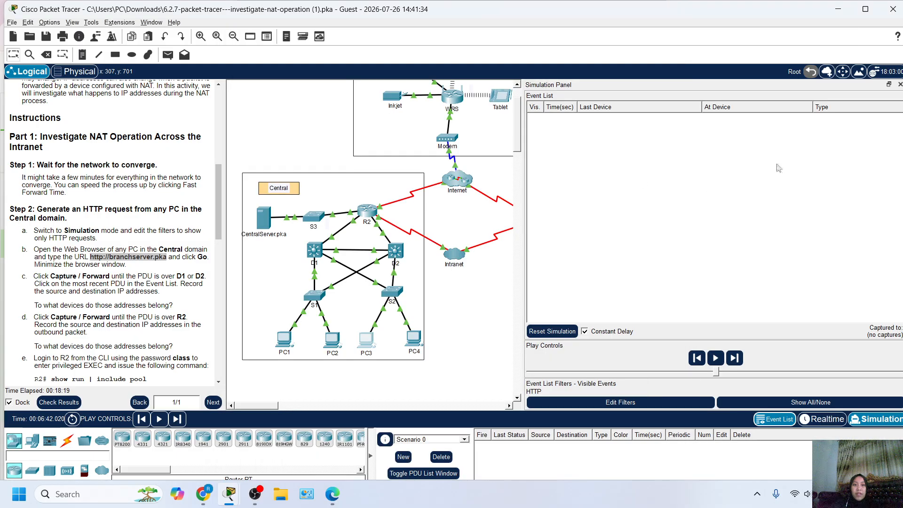
{"action": "scroll", "coordinate": [300, 204], "scroll_direction": "up", "scroll_amount": 1}
{"action": "scroll", "coordinate": [307, 204], "scroll_direction": "down", "scroll_amount": 4}
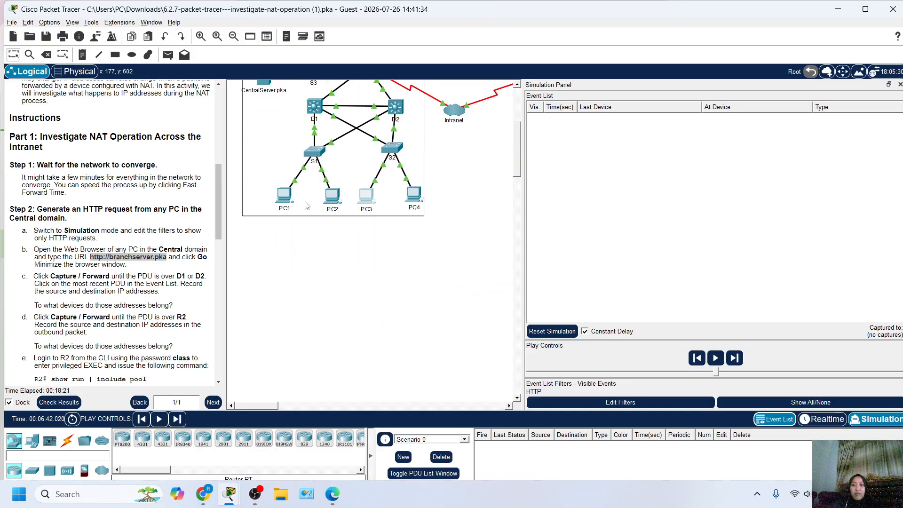
{"action": "scroll", "coordinate": [307, 204], "scroll_direction": "up", "scroll_amount": 2}
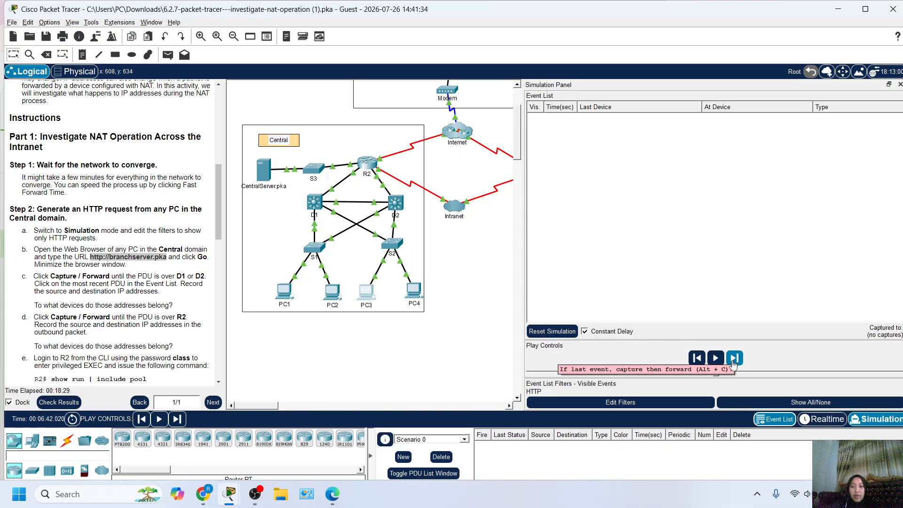
{"action": "left_click_drag", "start_coordinate": [39, 278], "coordinate": [187, 279]}
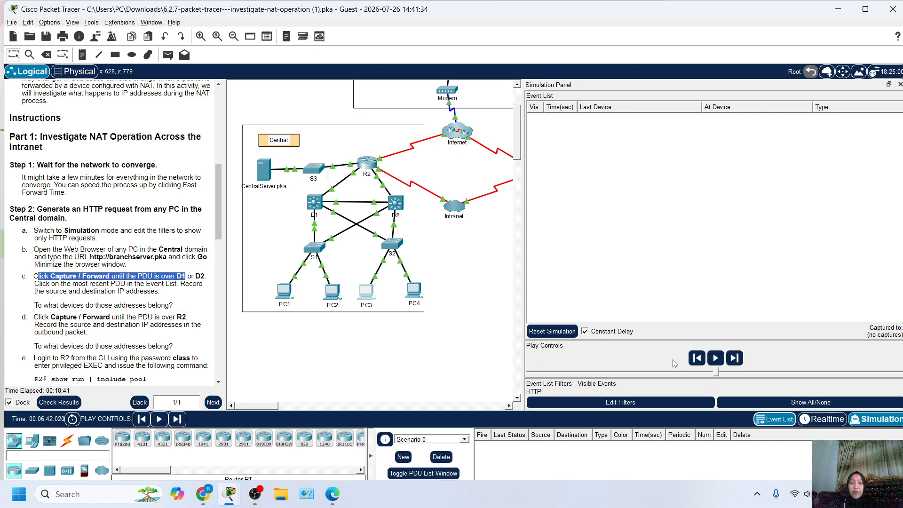
{"action": "left_click", "coordinate": [734, 358]}
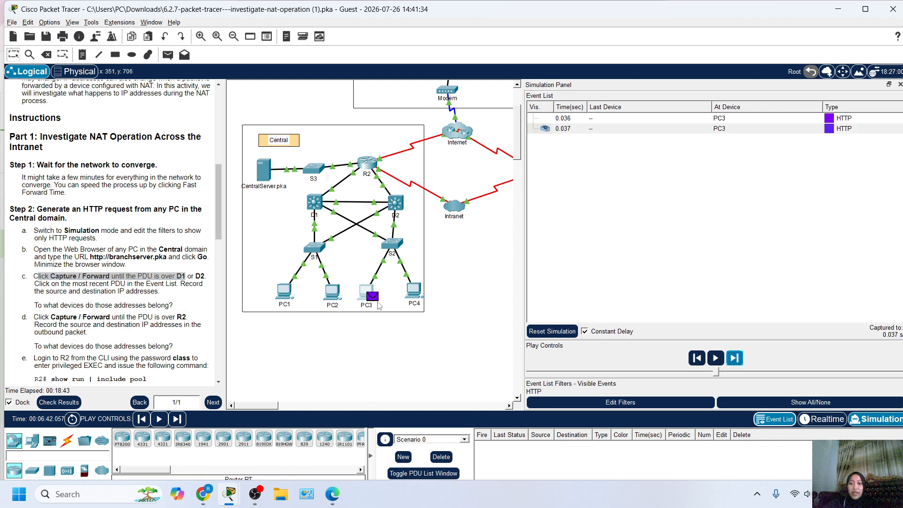
{"action": "scroll", "coordinate": [379, 305], "scroll_direction": "up", "scroll_amount": 1}
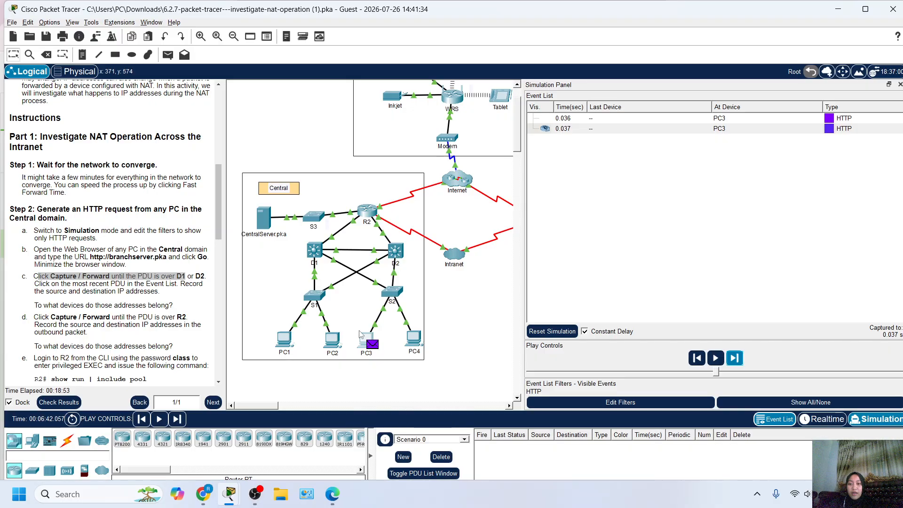
{"action": "left_click", "coordinate": [734, 359]}
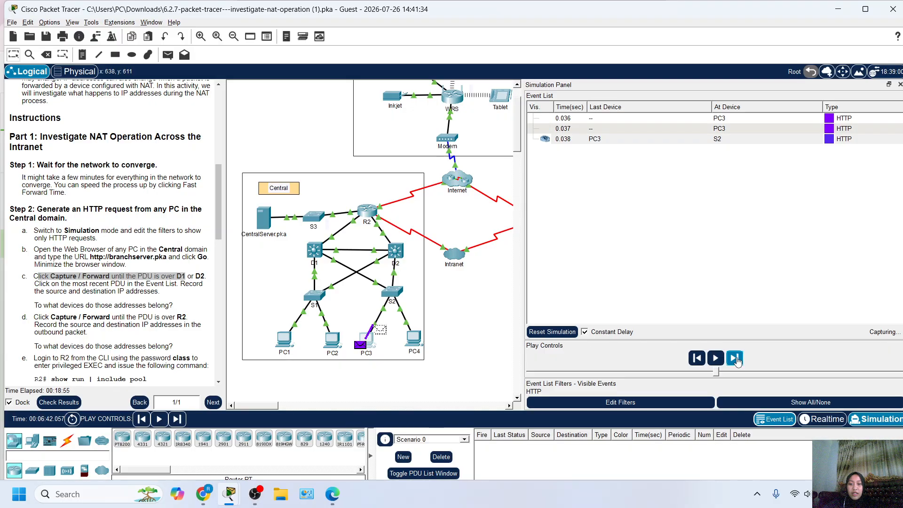
{"action": "left_click", "coordinate": [734, 359]}
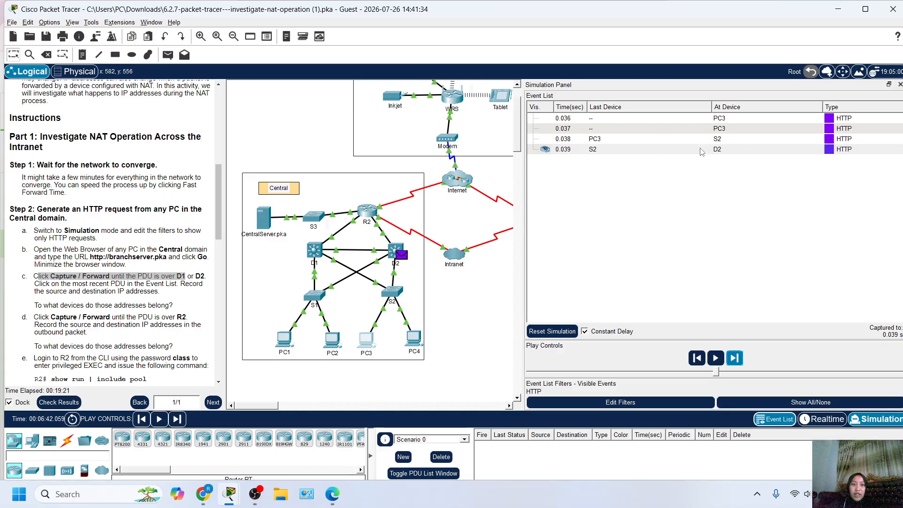
Inspect the inbound and outbound PDU details at D2 and match the source and destination IP addresses against the addressing table.
{"action": "left_click", "coordinate": [759, 149]}
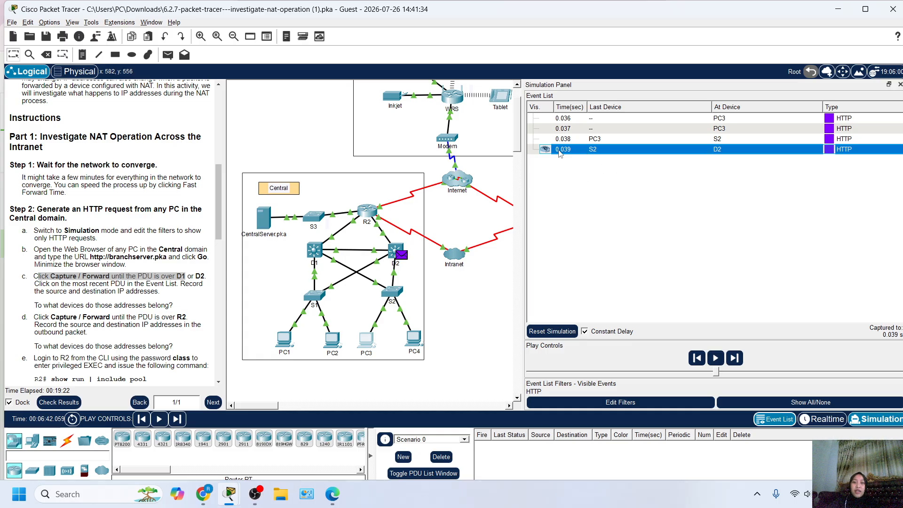
{"action": "left_click", "coordinate": [582, 154]}
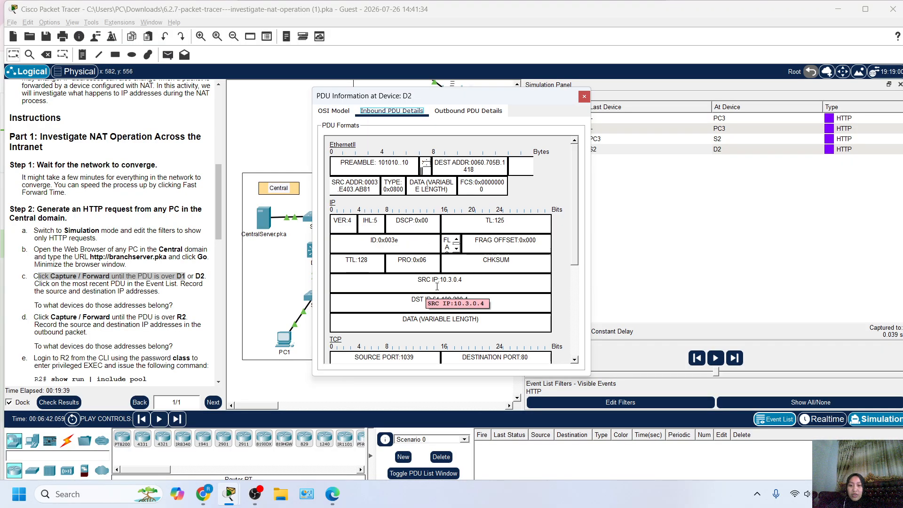
{"action": "left_click", "coordinate": [463, 112]}
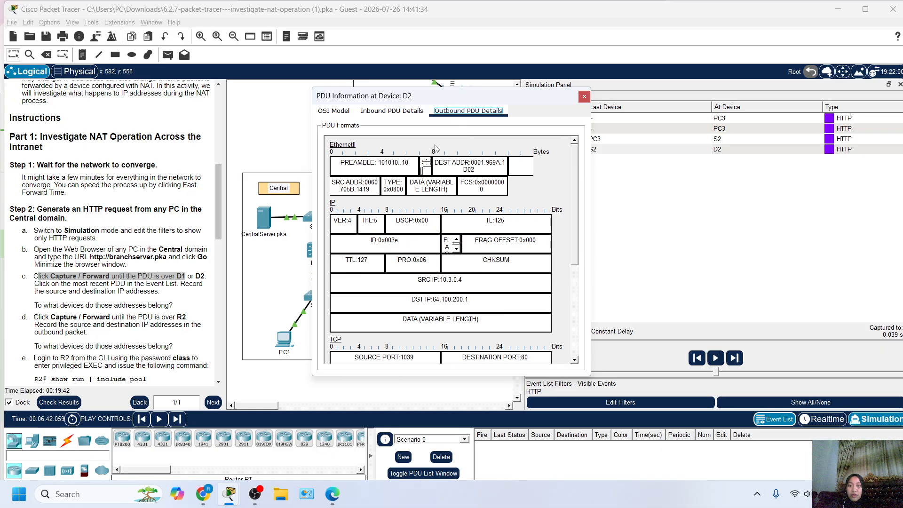
{"action": "left_click", "coordinate": [384, 115]}
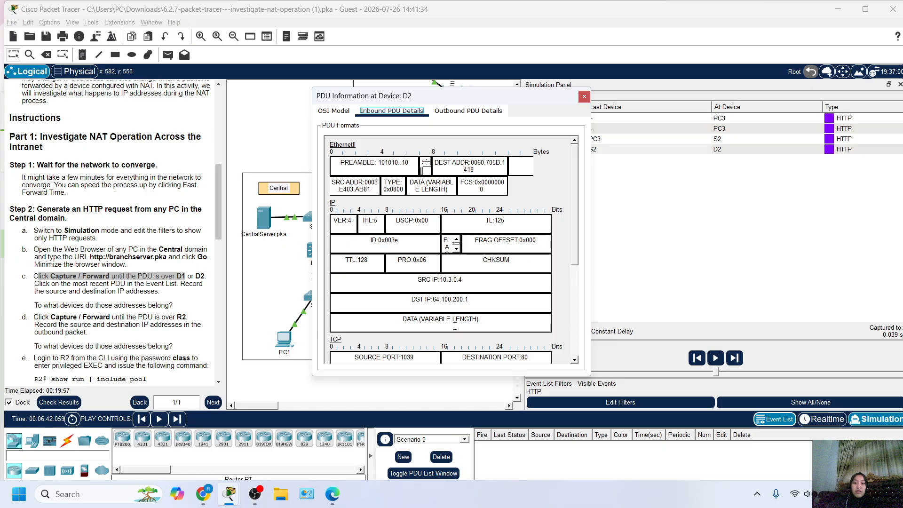
{"action": "scroll", "coordinate": [141, 339], "scroll_direction": "down", "scroll_amount": 1}
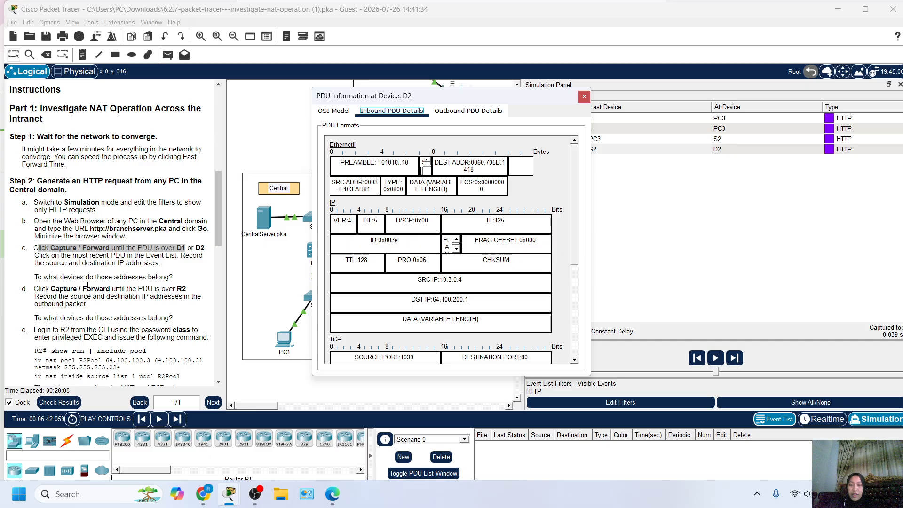
{"action": "scroll", "coordinate": [91, 316], "scroll_direction": "up", "scroll_amount": 14}
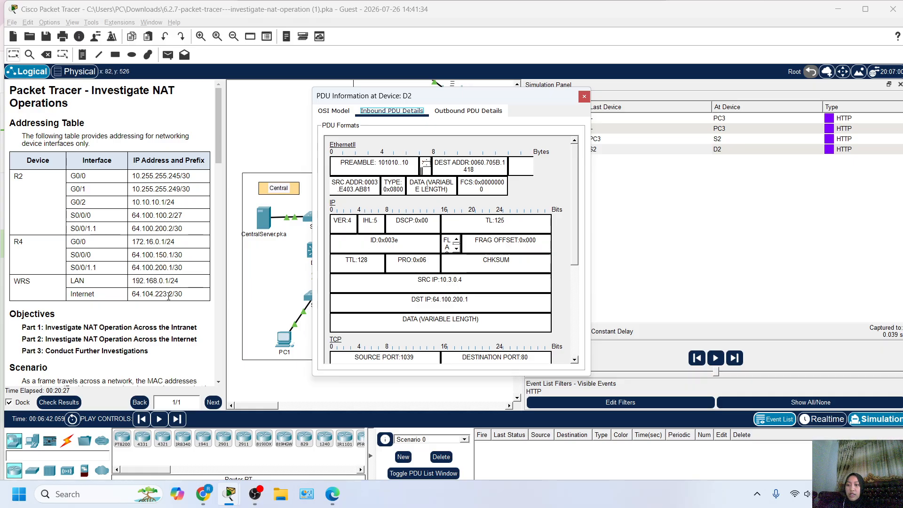
{"action": "scroll", "coordinate": [169, 297], "scroll_direction": "down", "scroll_amount": 8}
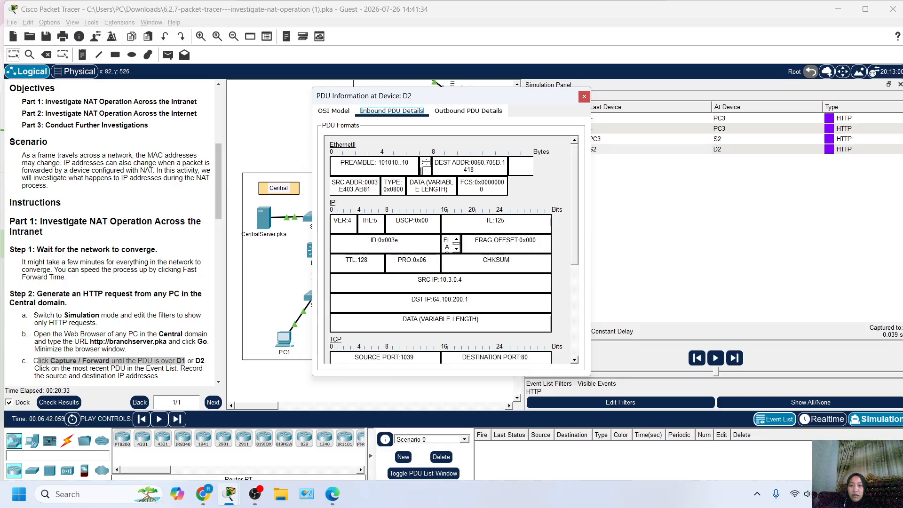
{"action": "scroll", "coordinate": [178, 330], "scroll_direction": "down", "scroll_amount": 5}
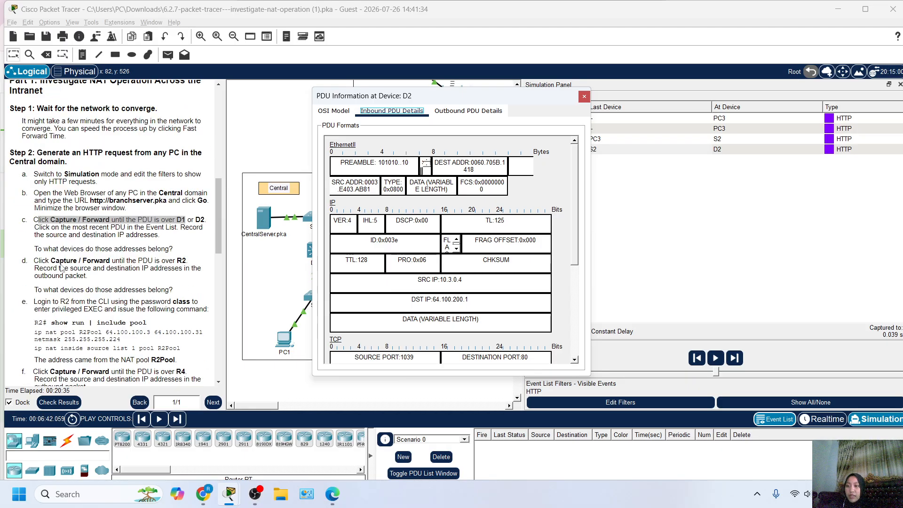
Close D2's PDU information and, following step d, capture the HTTP PDU forward through R2 to the Intranet cloud.
{"action": "left_click", "coordinate": [43, 266]}
{"action": "left_click_drag", "start_coordinate": [42, 266], "coordinate": [156, 261]}
{"action": "left_click", "coordinate": [123, 263]}
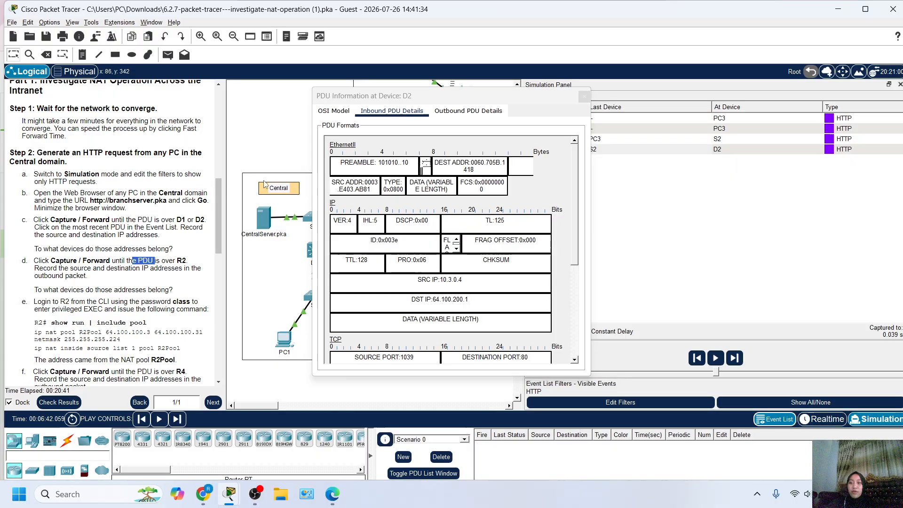
{"action": "left_click", "coordinate": [261, 160]}
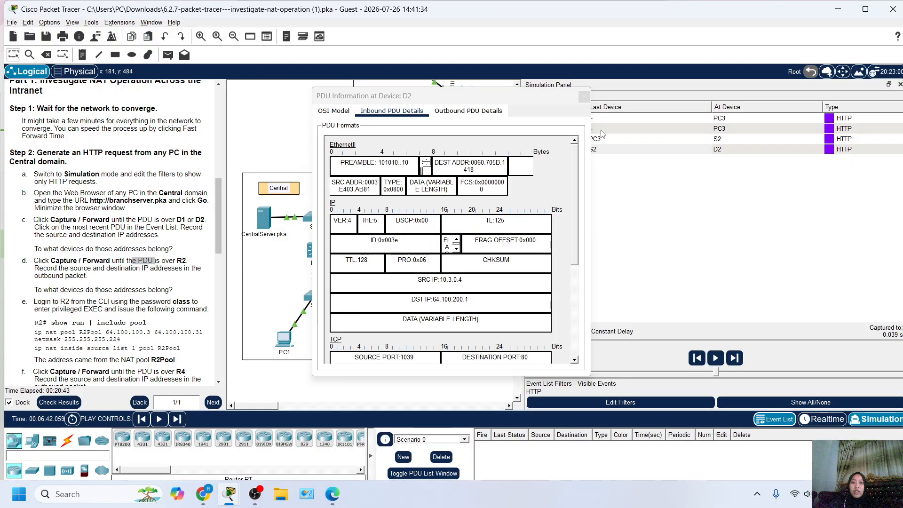
{"action": "left_click", "coordinate": [585, 97]}
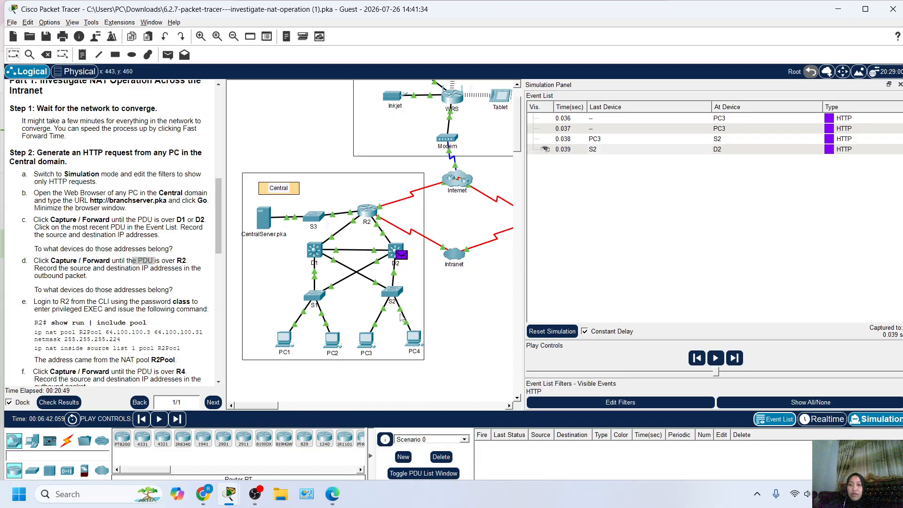
{"action": "left_click", "coordinate": [734, 358]}
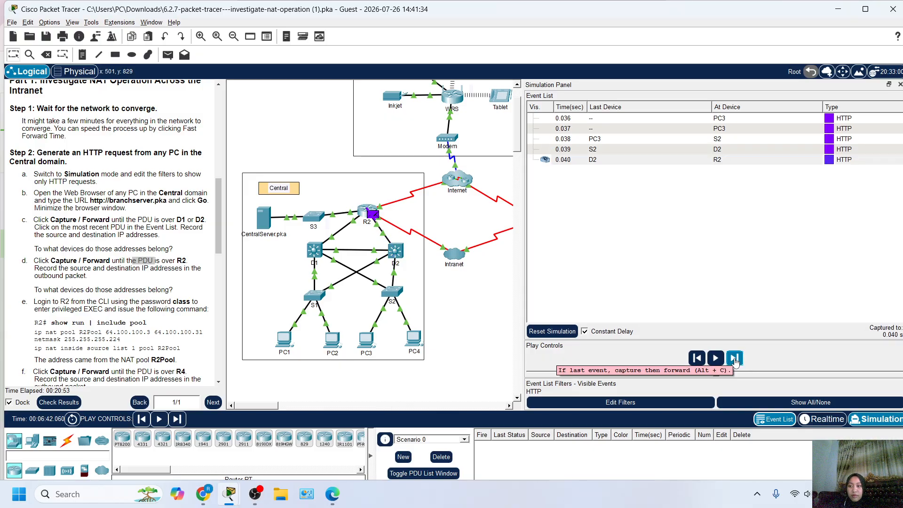
{"action": "left_click", "coordinate": [734, 359]}
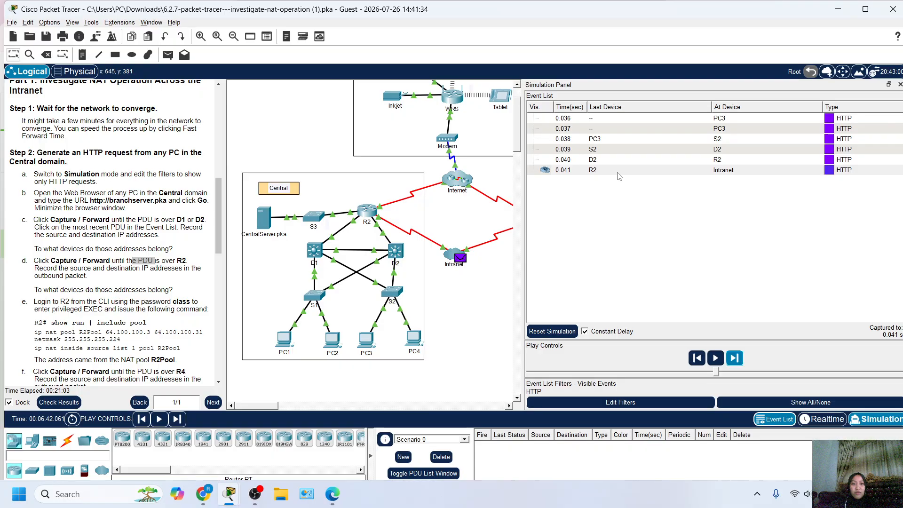
View the PDU information for the most recent event at the Intranet cloud, then close it.
{"action": "left_click", "coordinate": [589, 172]}
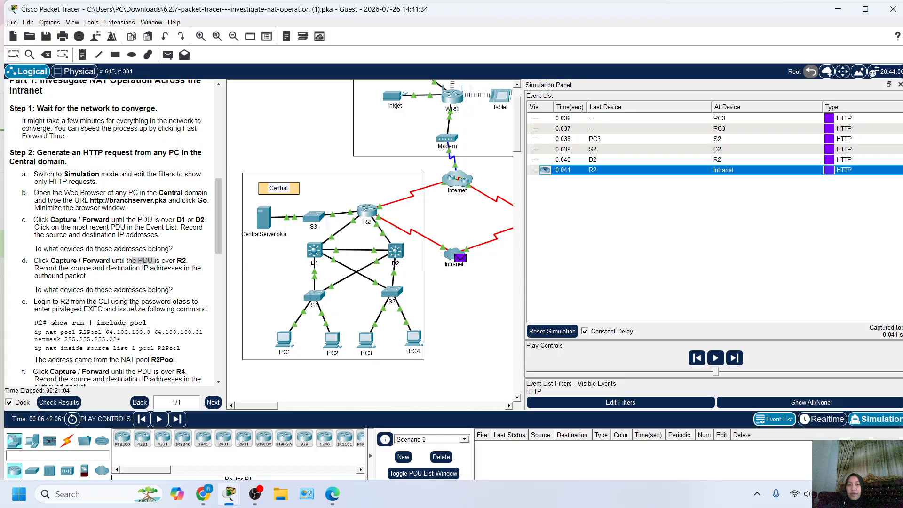
{"action": "scroll", "coordinate": [143, 299], "scroll_direction": "down", "scroll_amount": 1}
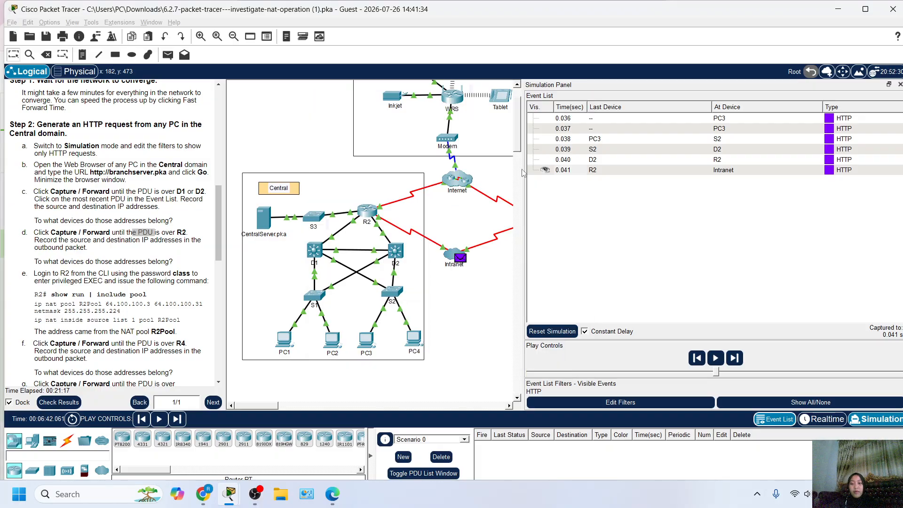
{"action": "left_click", "coordinate": [584, 100]}
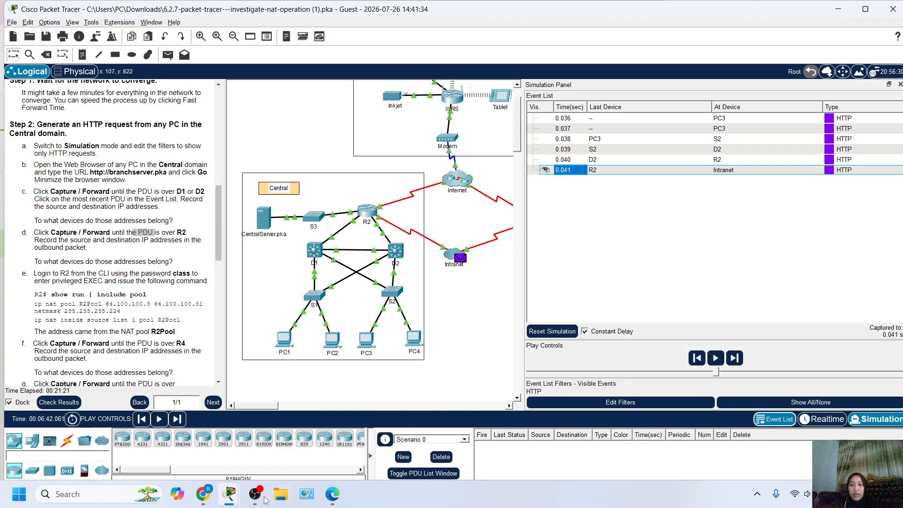
Following step g, capture the HTTP PDU forward through R4, S4 and BranchServer.pka until the server's reply is back at S4.
{"action": "scroll", "coordinate": [119, 377], "scroll_direction": "down", "scroll_amount": 3}
{"action": "left_click_drag", "start_coordinate": [39, 335], "coordinate": [88, 330]}
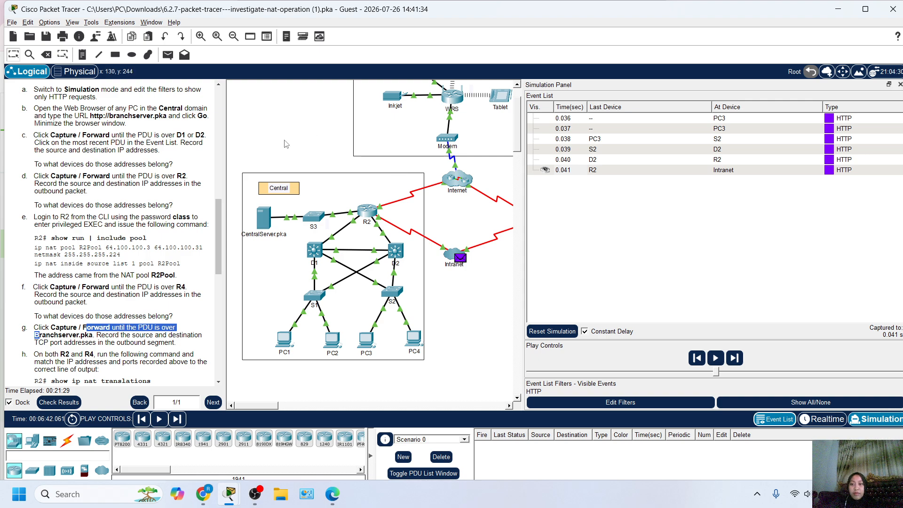
{"action": "left_click", "coordinate": [308, 135]}
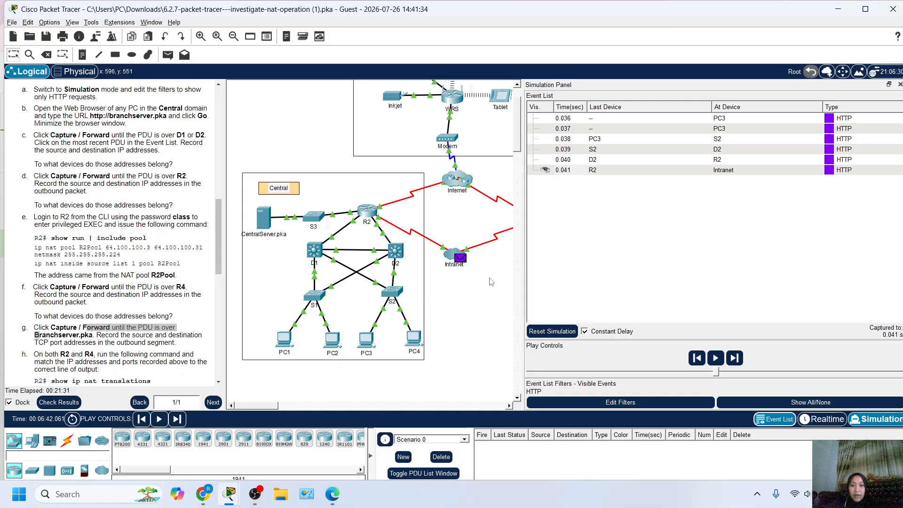
{"action": "left_click", "coordinate": [528, 288]}
{"action": "left_click_drag", "start_coordinate": [523, 287], "coordinate": [597, 286]}
{"action": "scroll", "coordinate": [494, 289], "scroll_direction": "right", "scroll_amount": 5}
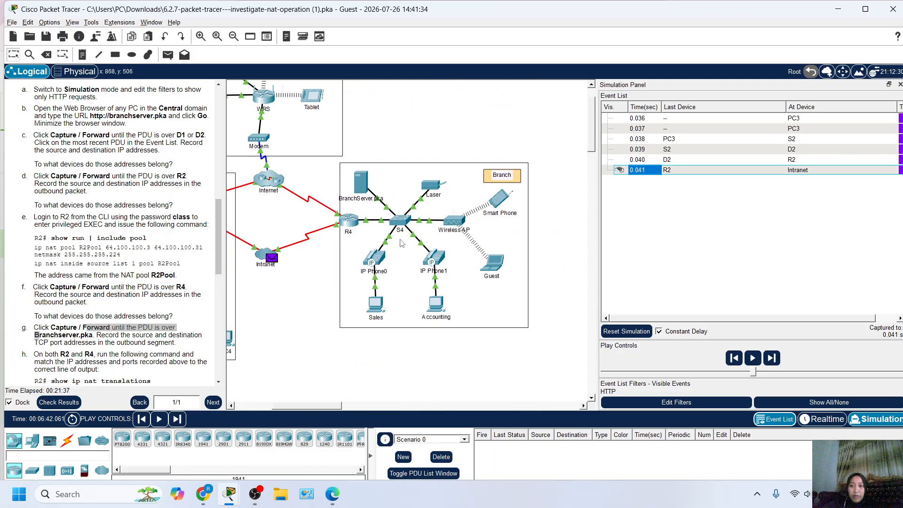
{"action": "scroll", "coordinate": [430, 191], "scroll_direction": "left", "scroll_amount": 4}
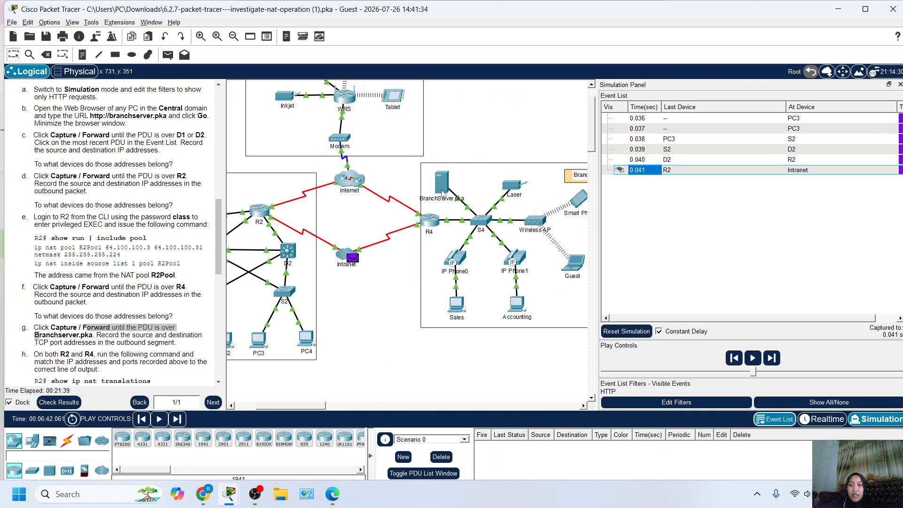
{"action": "left_click", "coordinate": [770, 359]}
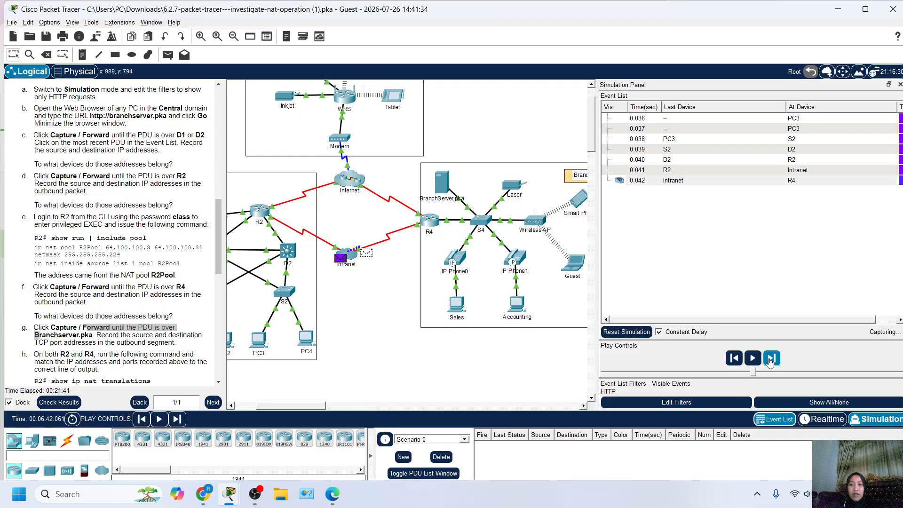
{"action": "left_click", "coordinate": [771, 359]}
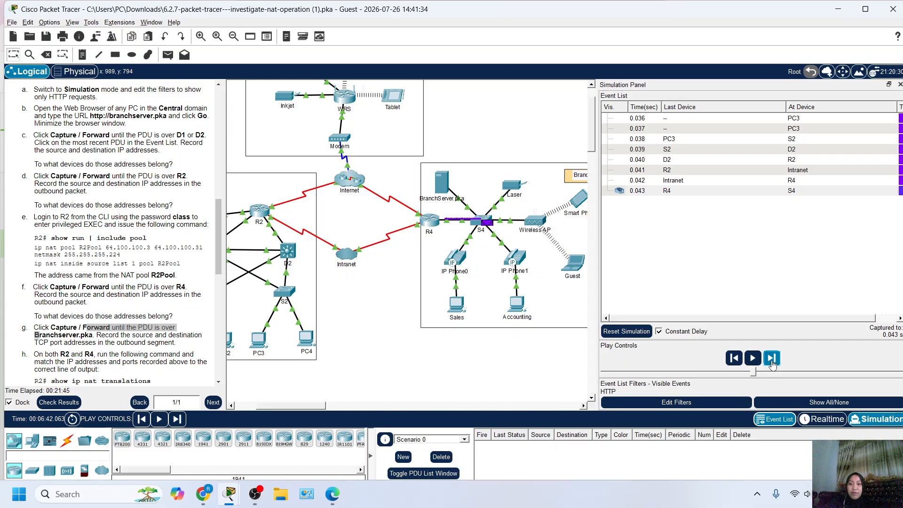
{"action": "left_click", "coordinate": [771, 361]}
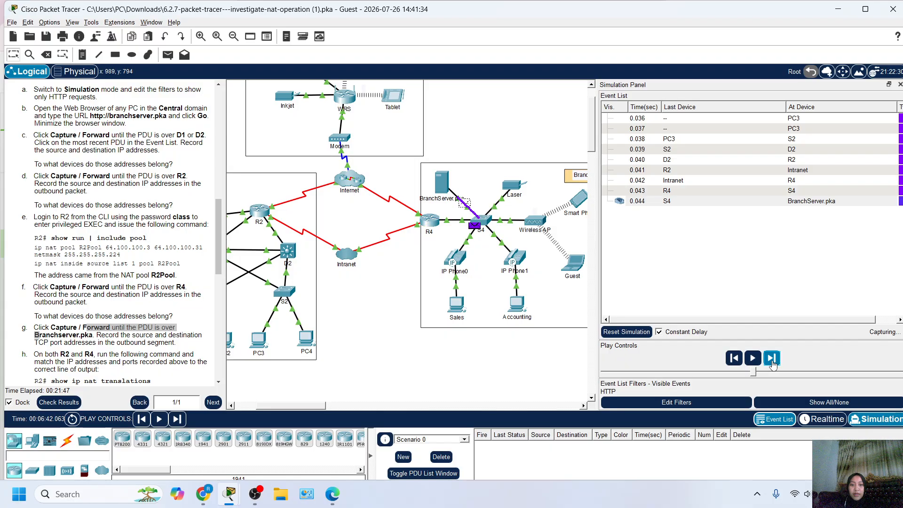
{"action": "left_click", "coordinate": [772, 359]}
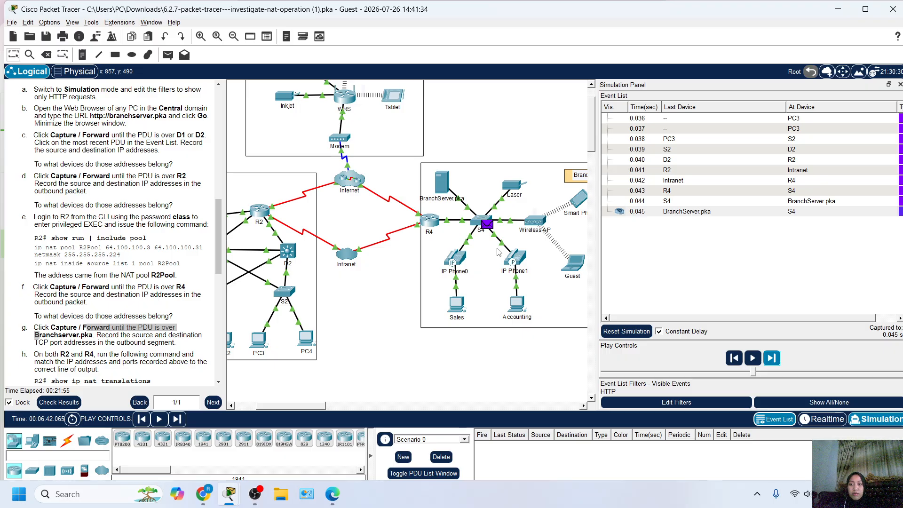
Open the PDU at S4 and examine the TCP source and destination ports in its inbound details.
{"action": "left_click", "coordinate": [707, 211]}
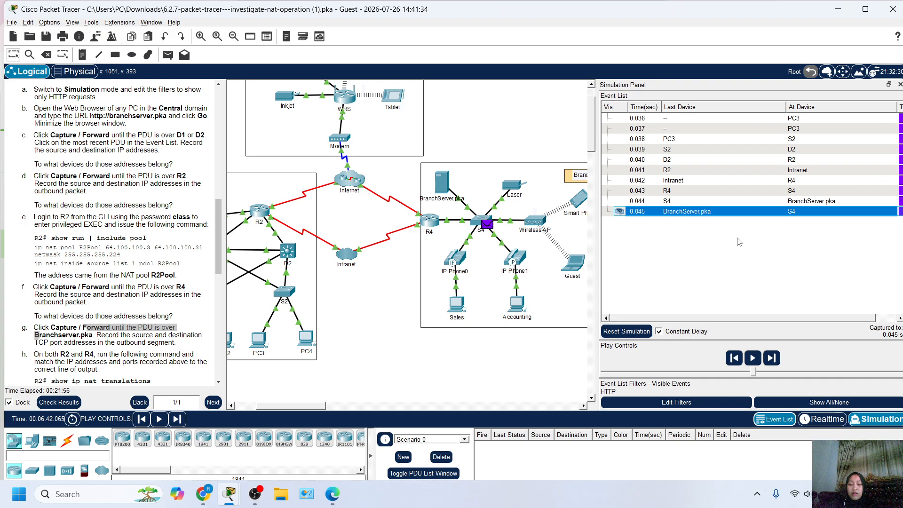
{"action": "left_click", "coordinate": [487, 224]}
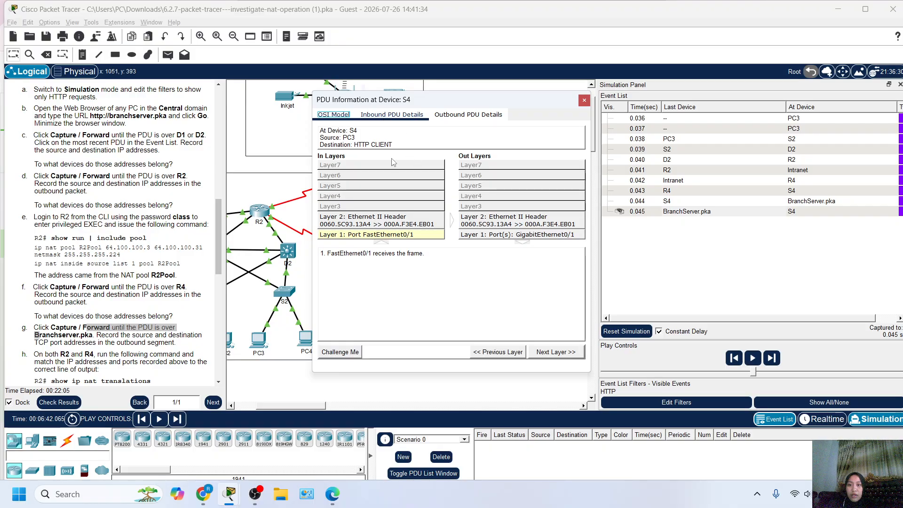
{"action": "key", "text": "Right"}
{"action": "scroll", "coordinate": [411, 281], "scroll_direction": "down", "scroll_amount": 5}
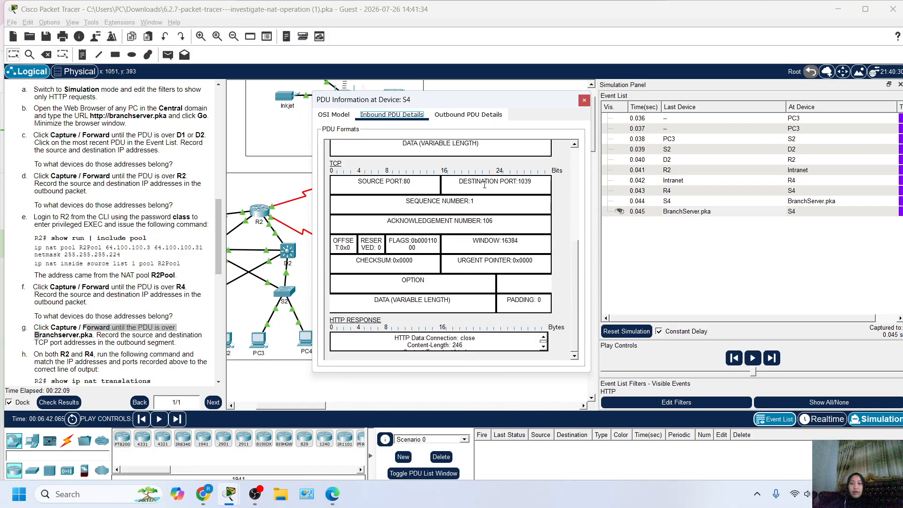
Examine the IP addresses and TCP ports in the outbound details of the PDU at S4, then close its PDU information.
{"action": "key", "text": "Right"}
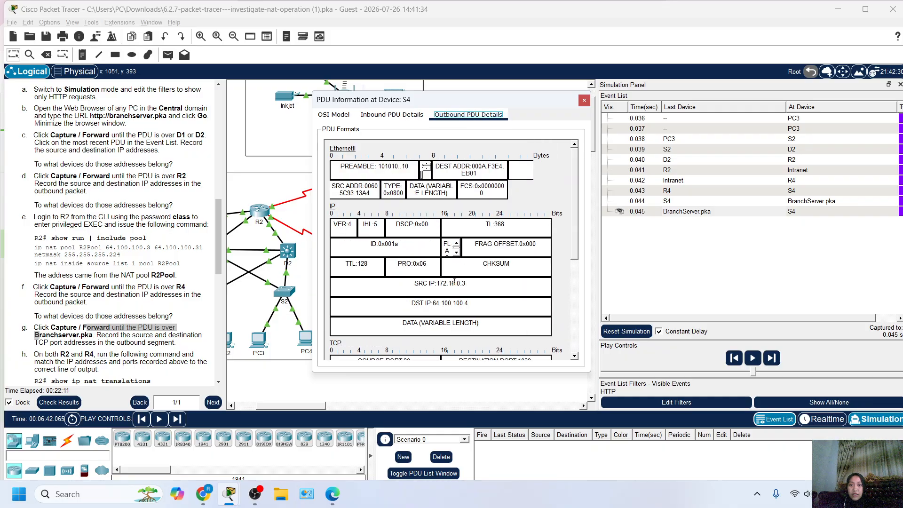
{"action": "scroll", "coordinate": [453, 282], "scroll_direction": "down", "scroll_amount": 2}
{"action": "scroll", "coordinate": [442, 291], "scroll_direction": "up", "scroll_amount": 2}
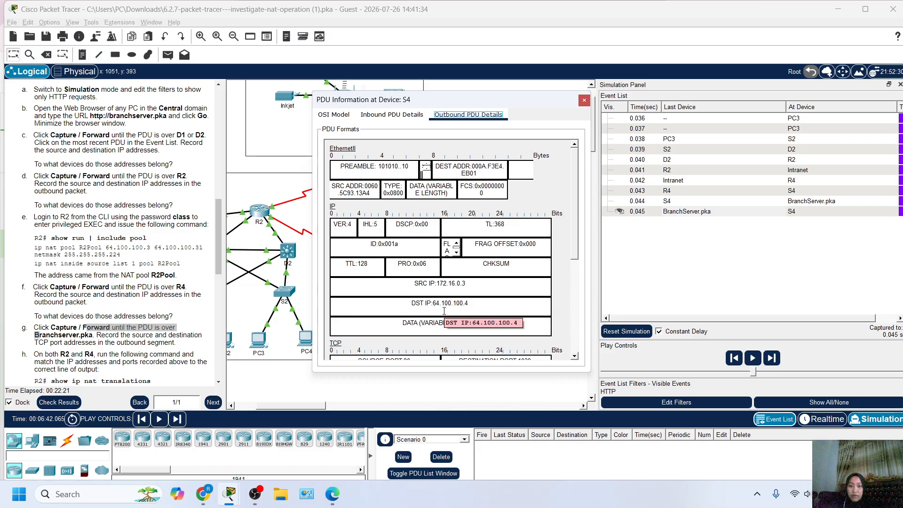
{"action": "scroll", "coordinate": [432, 312], "scroll_direction": "down", "scroll_amount": 4}
{"action": "scroll", "coordinate": [432, 331], "scroll_direction": "down", "scroll_amount": 2}
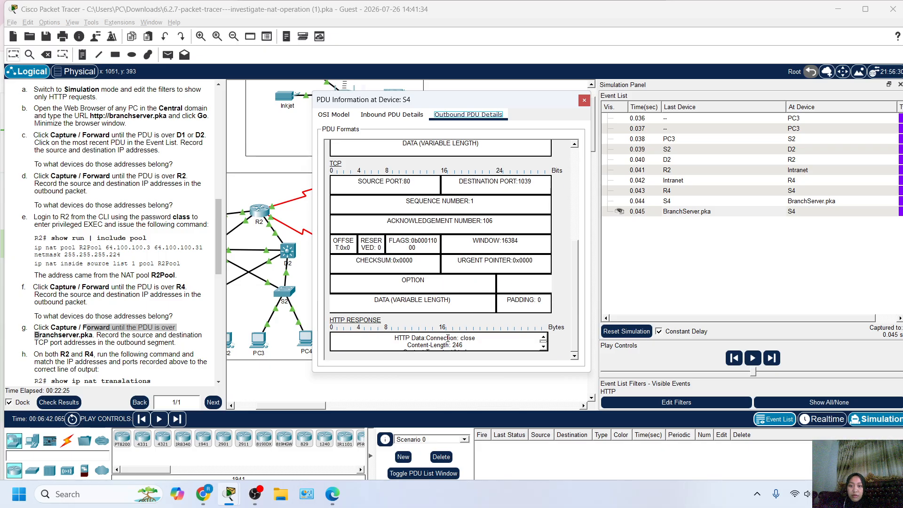
{"action": "scroll", "coordinate": [447, 339], "scroll_direction": "down", "scroll_amount": 1}
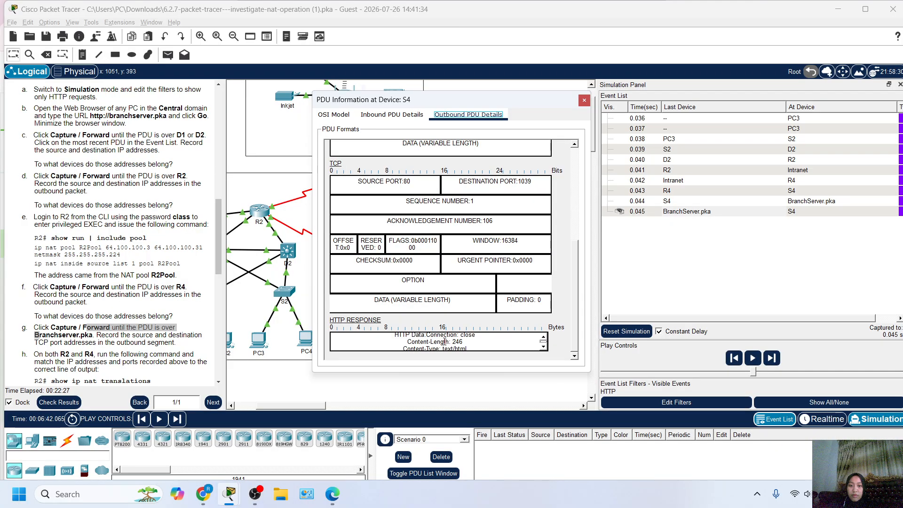
{"action": "scroll", "coordinate": [445, 341], "scroll_direction": "up", "scroll_amount": 1}
{"action": "scroll", "coordinate": [422, 324], "scroll_direction": "up", "scroll_amount": 5}
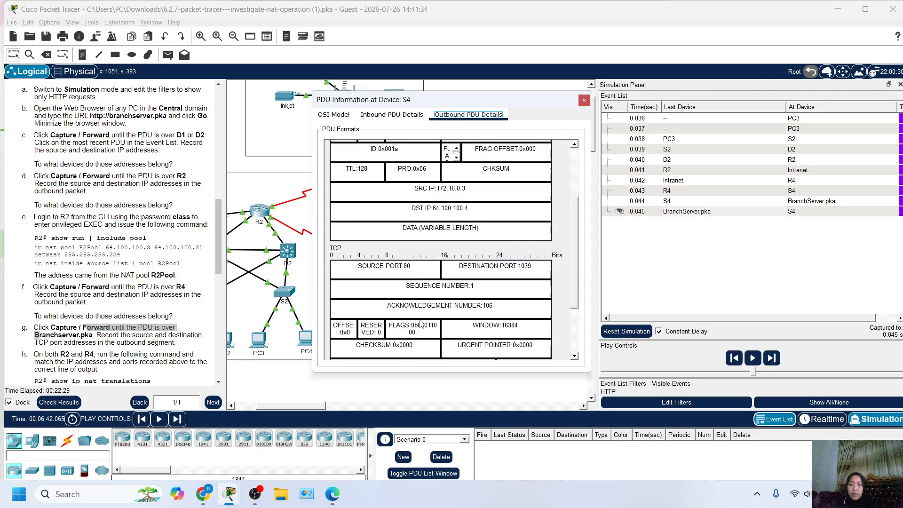
{"action": "left_click", "coordinate": [333, 114]}
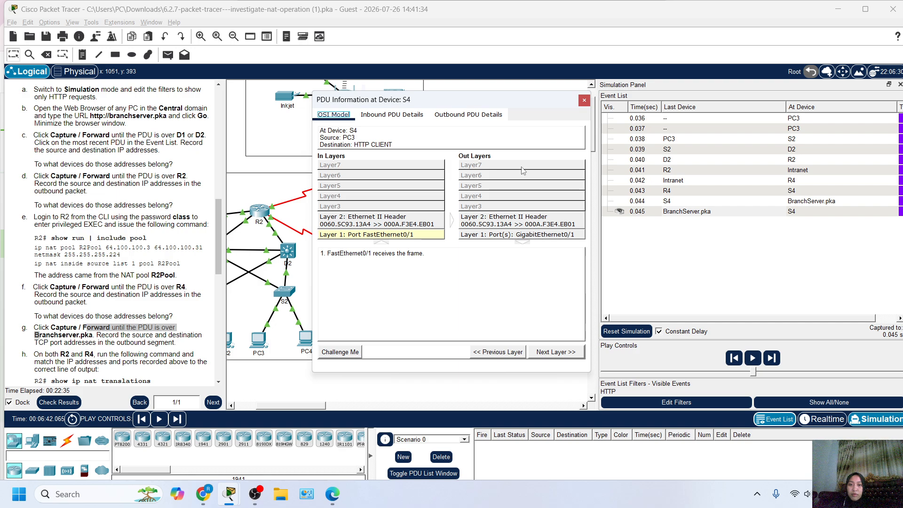
{"action": "left_click", "coordinate": [583, 100]}
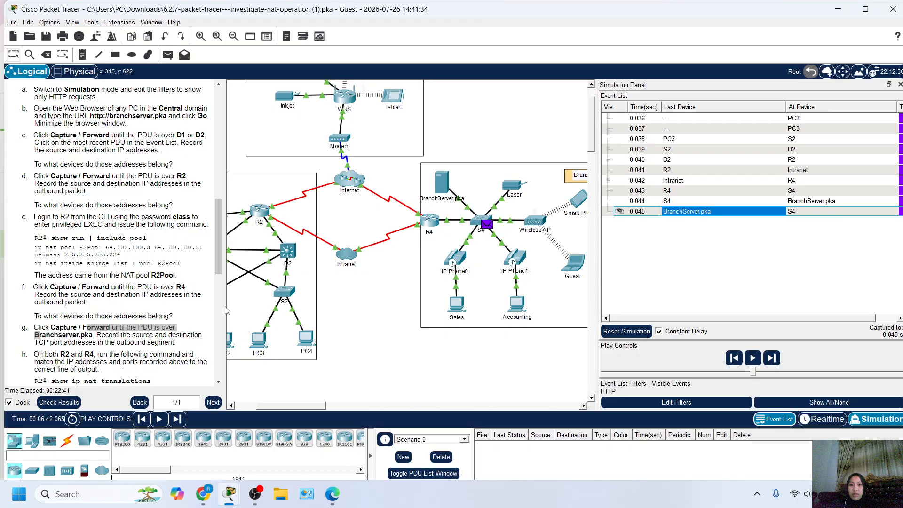
Read on to Part 2 Step 1 of the instructions and switch the activity to Realtime mode.
{"action": "scroll", "coordinate": [200, 310], "scroll_direction": "down", "scroll_amount": 7}
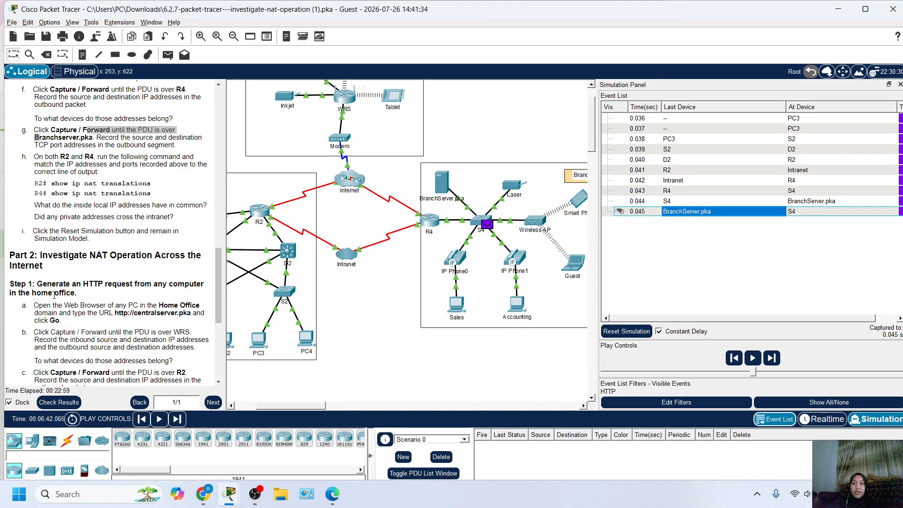
{"action": "scroll", "coordinate": [441, 253], "scroll_direction": "up", "scroll_amount": 1}
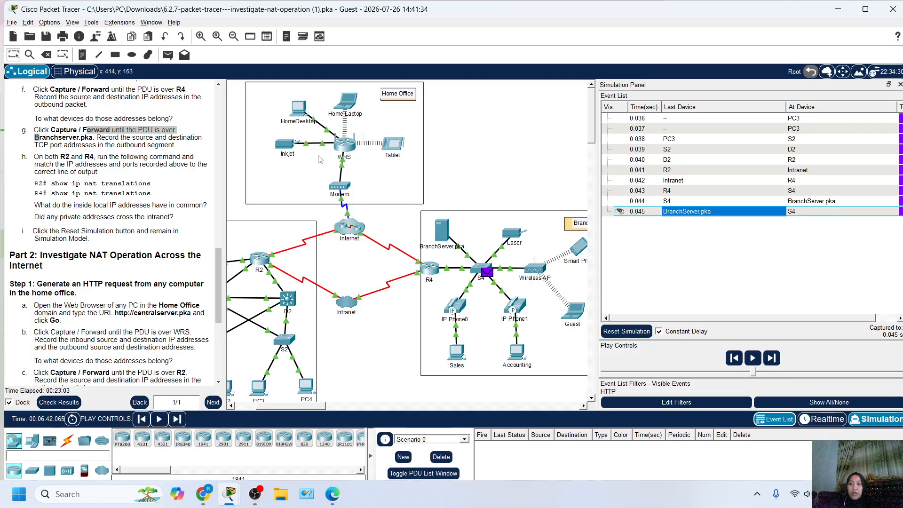
{"action": "left_click", "coordinate": [300, 113]}
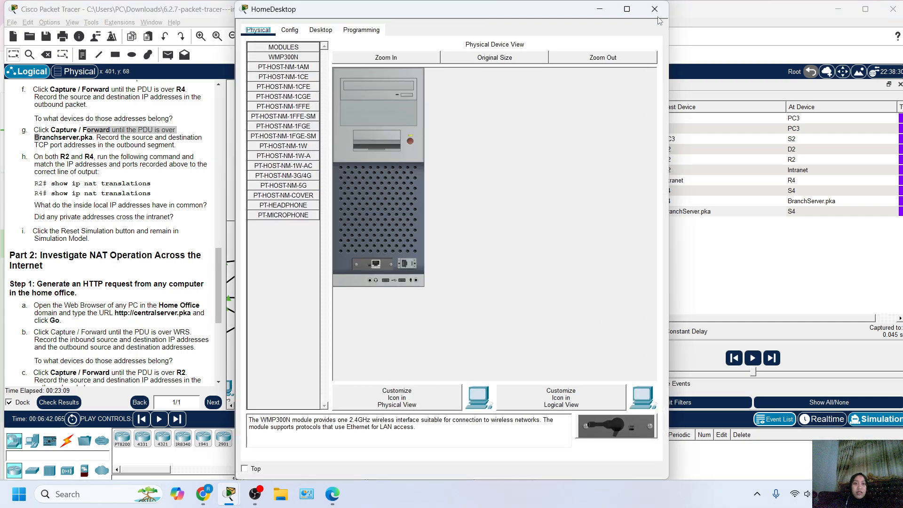
{"action": "left_click", "coordinate": [654, 10]}
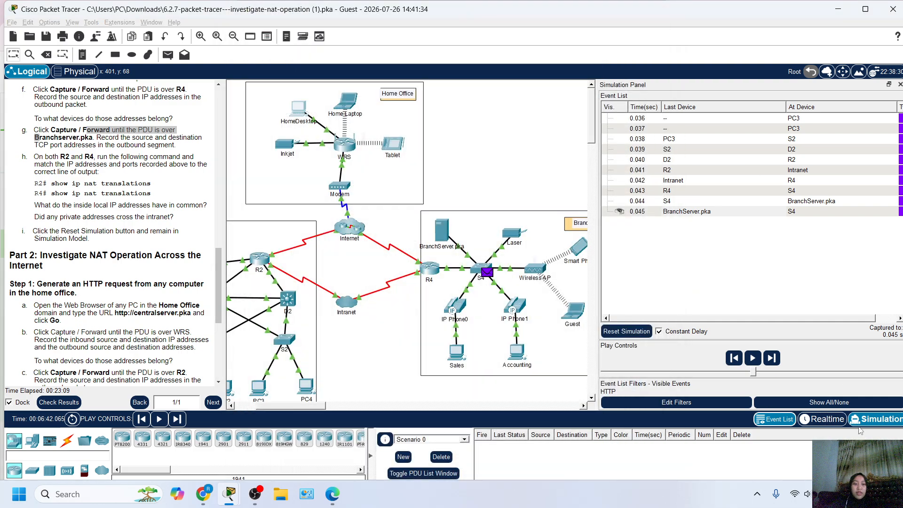
{"action": "left_click", "coordinate": [821, 419]}
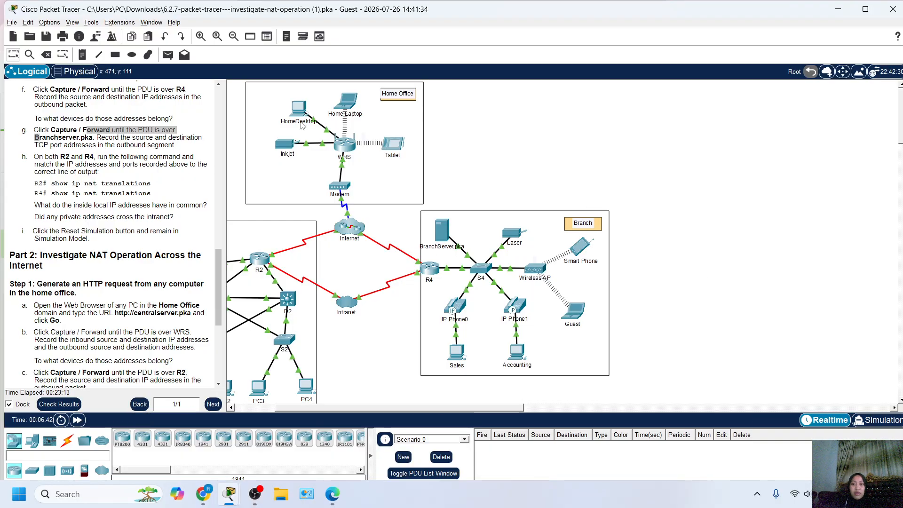
{"action": "left_click", "coordinate": [294, 114]}
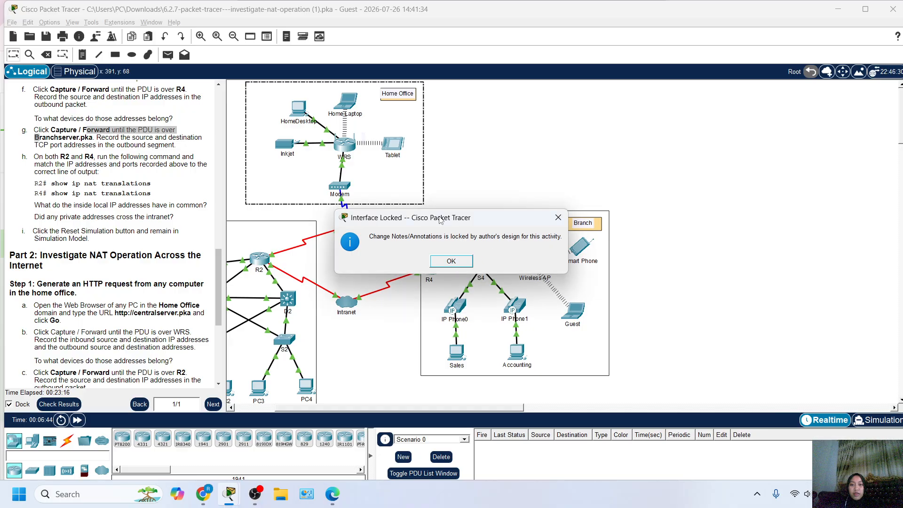
{"action": "left_click", "coordinate": [558, 219]}
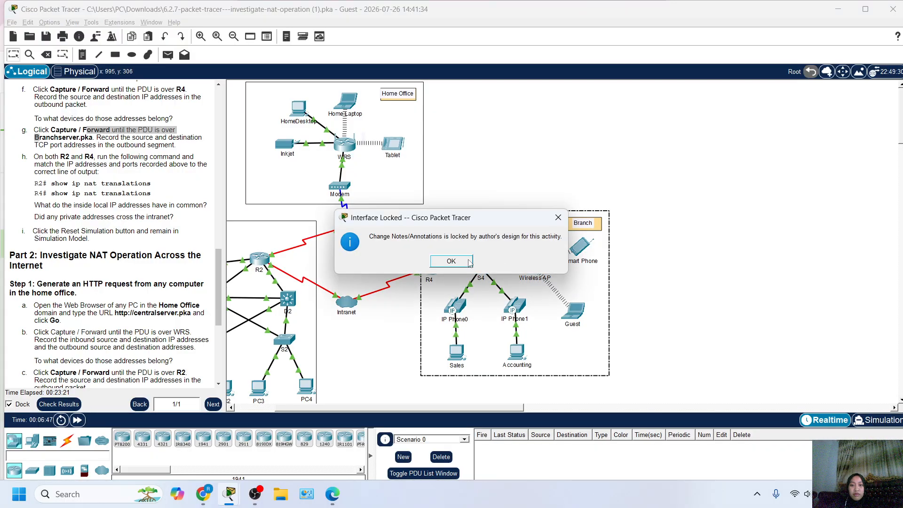
{"action": "left_click", "coordinate": [459, 260]}
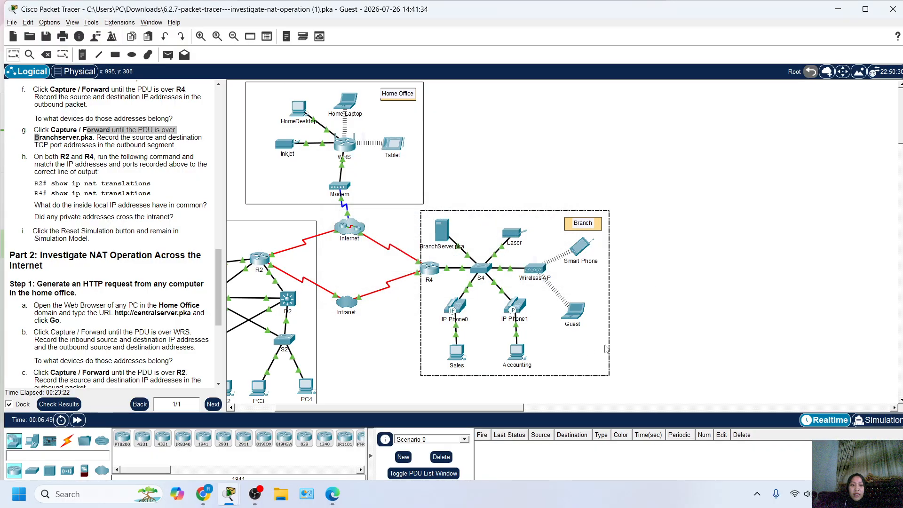
{"action": "left_click", "coordinate": [870, 420]}
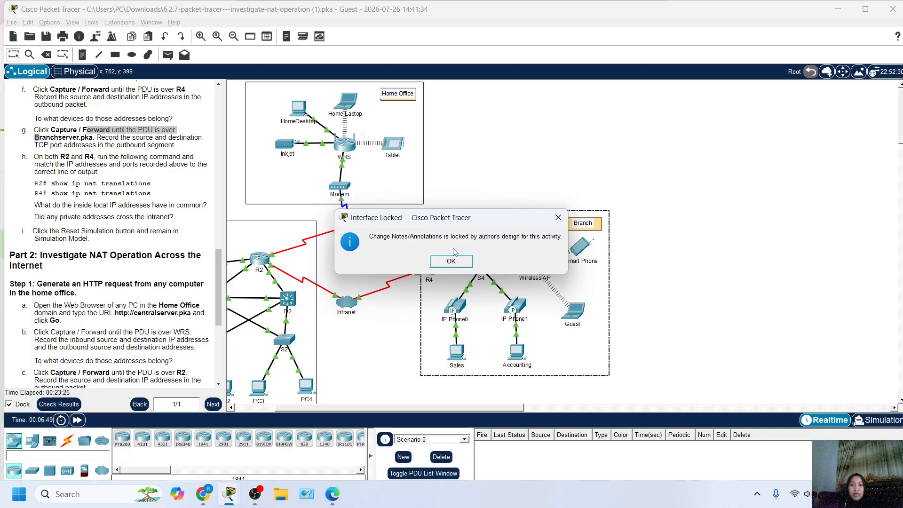
{"action": "left_click", "coordinate": [447, 265]}
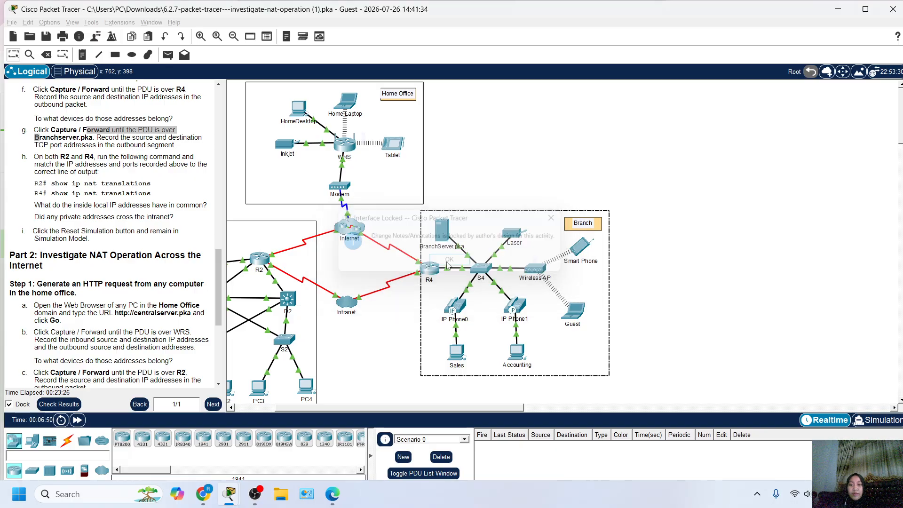
{"action": "left_click", "coordinate": [403, 373]}
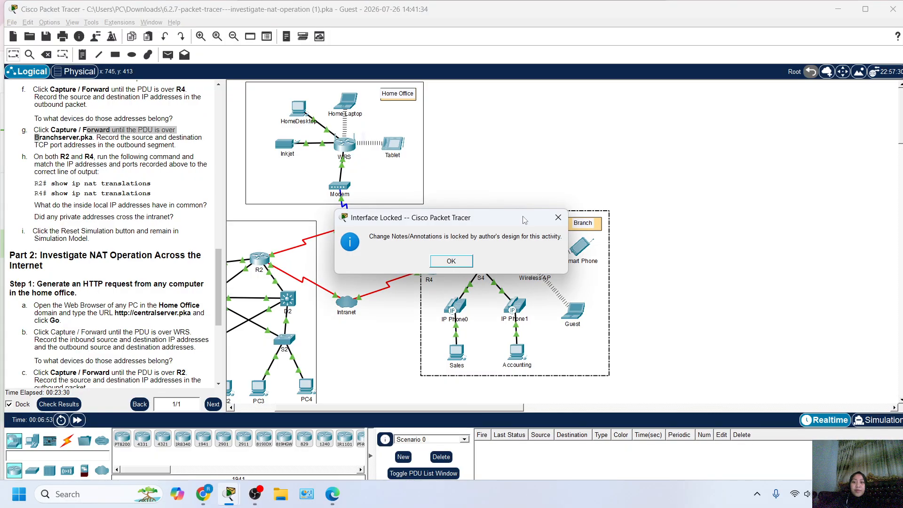
{"action": "left_click", "coordinate": [558, 219]}
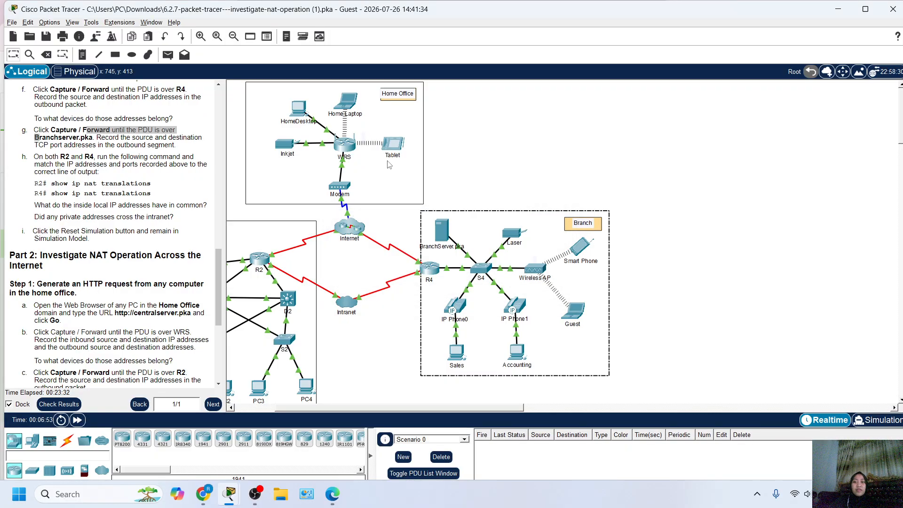
{"action": "left_click", "coordinate": [361, 264]}
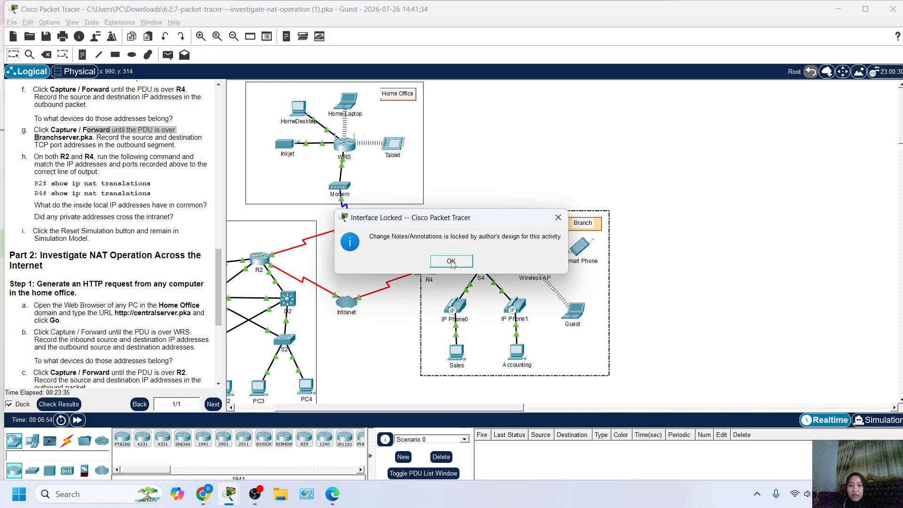
{"action": "key", "text": "Return"}
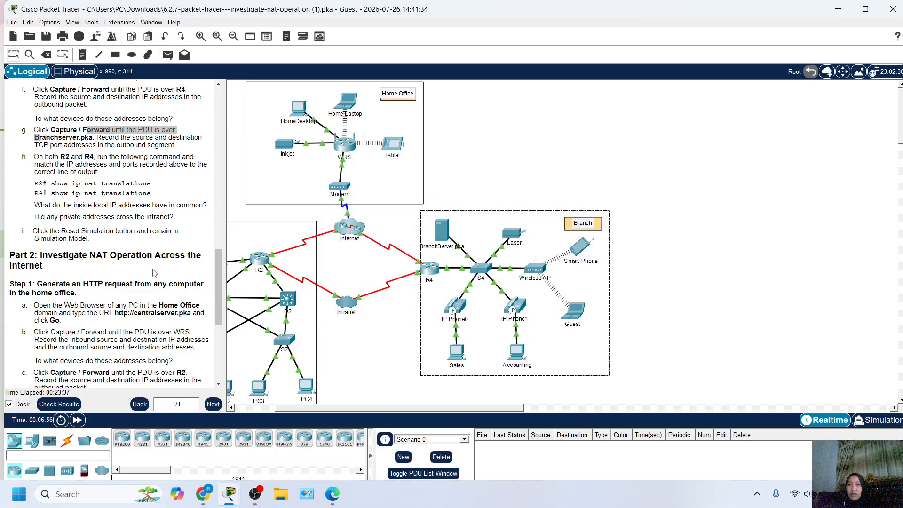
Review the Part 2 instructions on generating an HTTP request from the home office and open the HomeDesktop device.
{"action": "scroll", "coordinate": [153, 275], "scroll_direction": "down", "scroll_amount": 4}
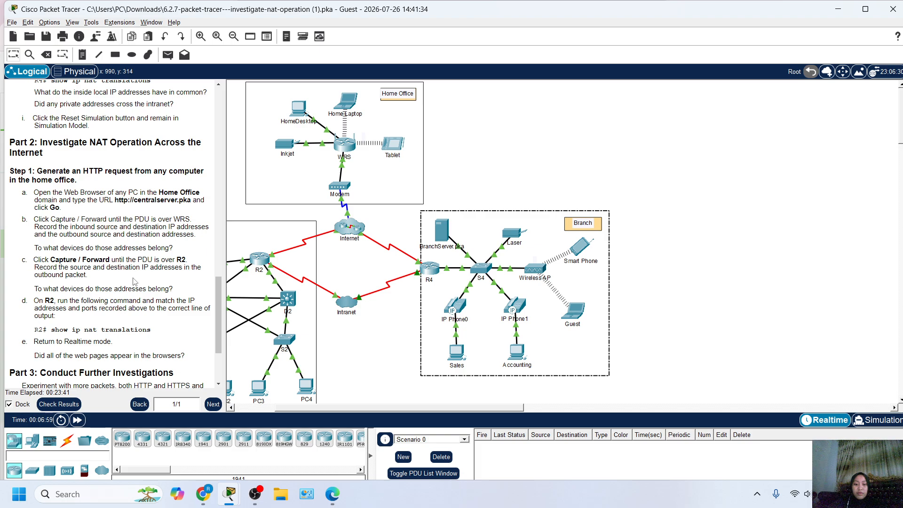
{"action": "scroll", "coordinate": [112, 276], "scroll_direction": "down", "scroll_amount": 1}
{"action": "scroll", "coordinate": [112, 276], "scroll_direction": "down", "scroll_amount": 1}
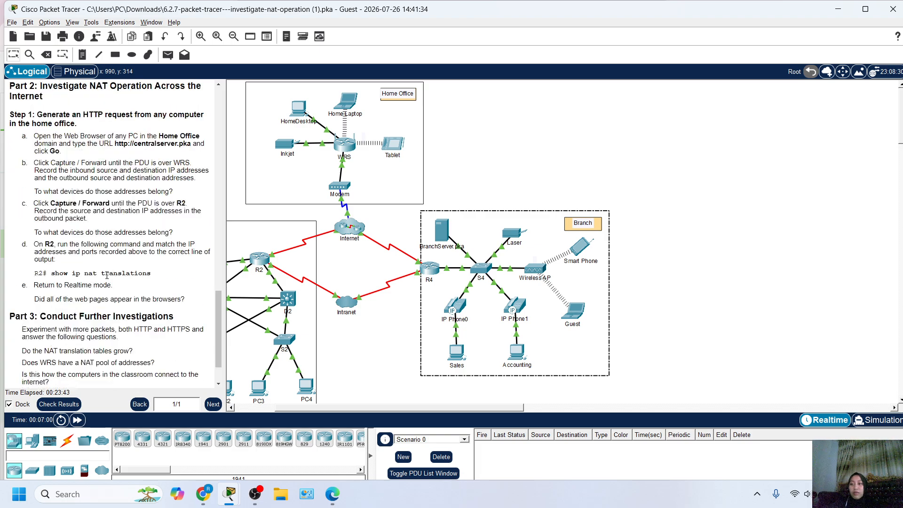
{"action": "scroll", "coordinate": [73, 259], "scroll_direction": "up", "scroll_amount": 2}
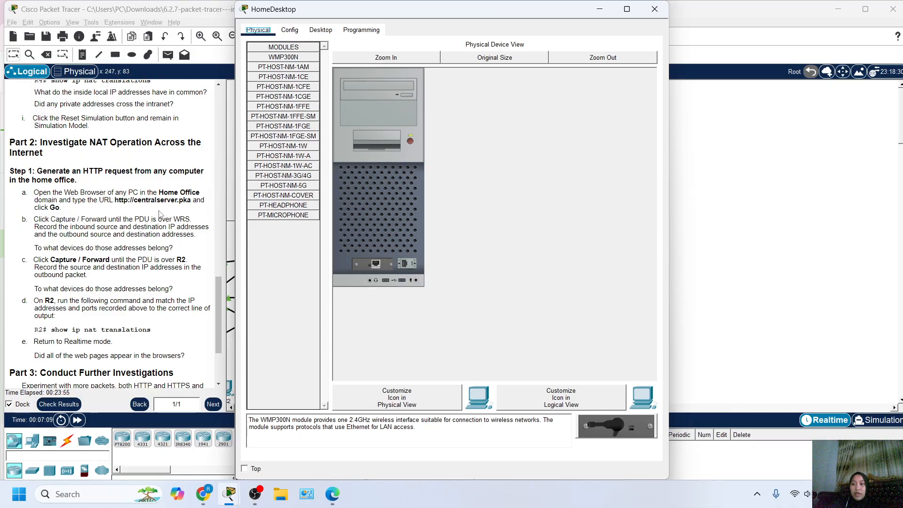
{"action": "scroll", "coordinate": [172, 208], "scroll_direction": "up", "scroll_amount": 1}
{"action": "scroll", "coordinate": [171, 208], "scroll_direction": "down", "scroll_amount": 1}
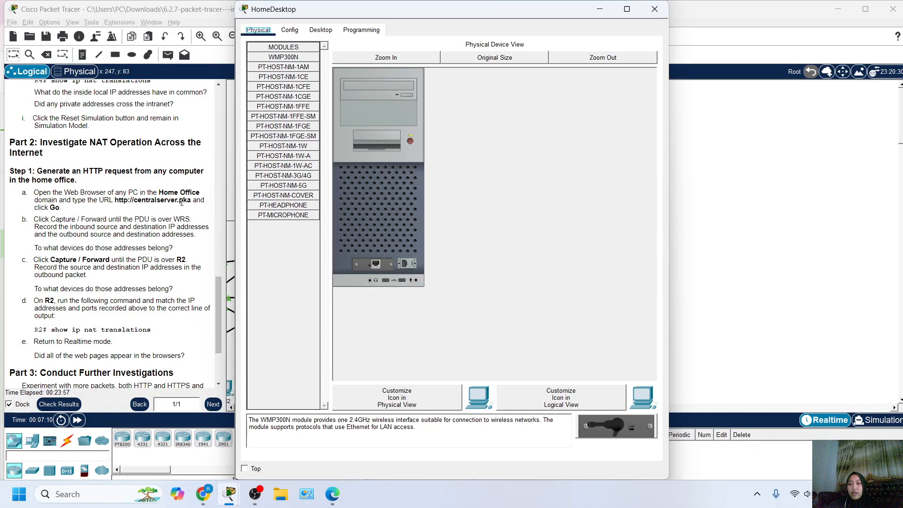
{"action": "left_click", "coordinate": [320, 29]}
{"action": "left_click", "coordinate": [610, 69]}
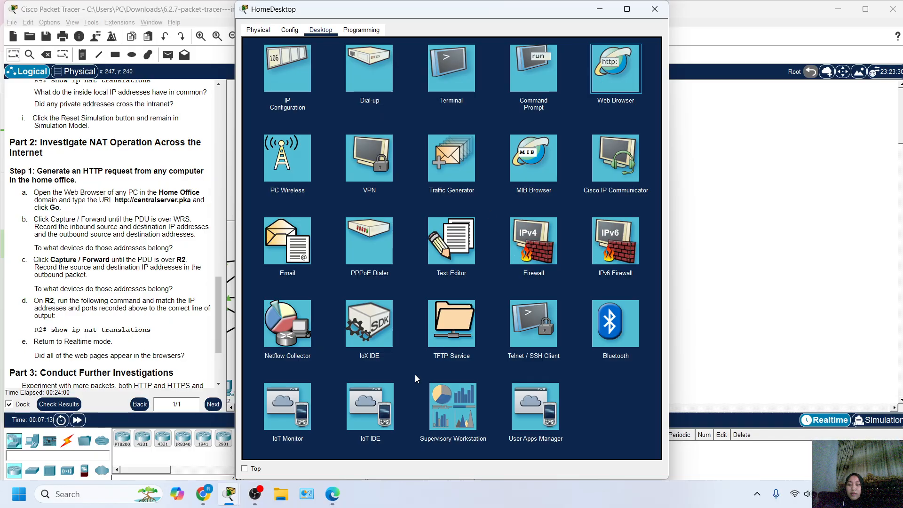
{"action": "mouse_move", "coordinate": [230, 495]}
{"action": "mouse_move", "coordinate": [274, 447]}
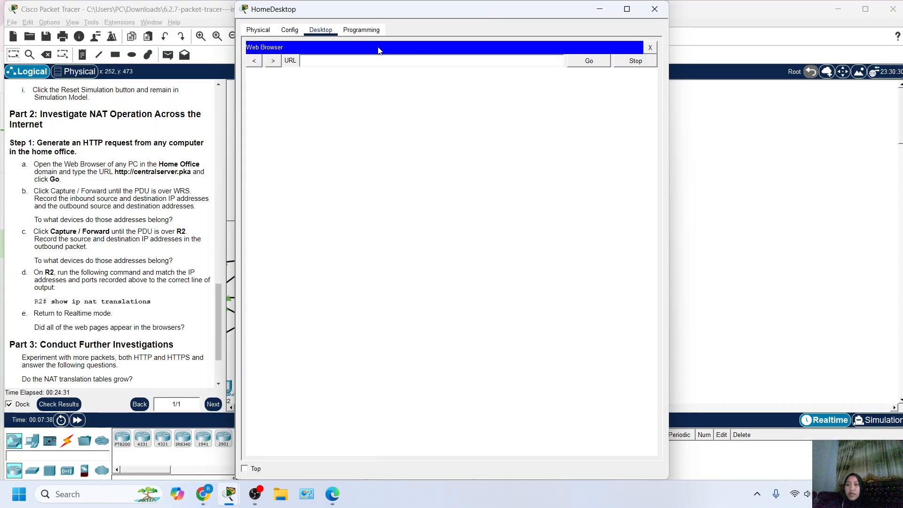
{"action": "type", "text": "http://"}
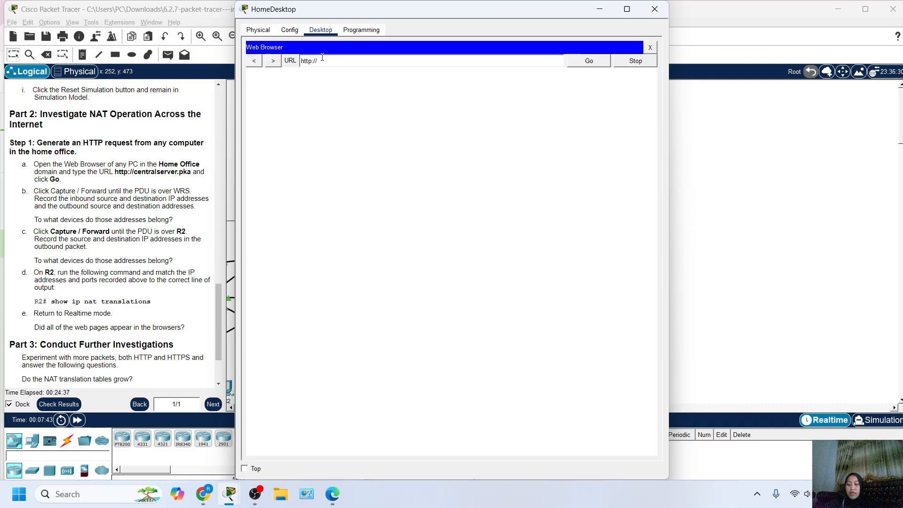
{"action": "type", "text": "centralserver"}
{"action": "type", "text": ".pka"}
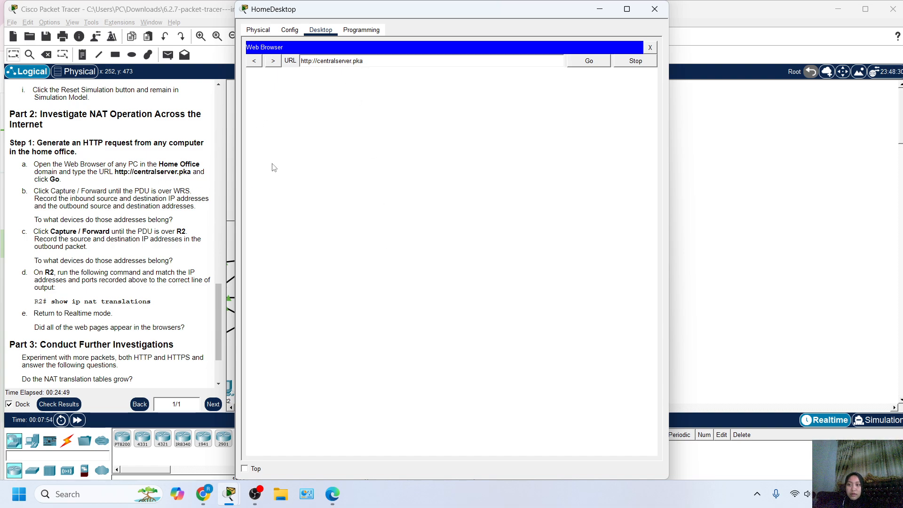
{"action": "left_click", "coordinate": [592, 62]}
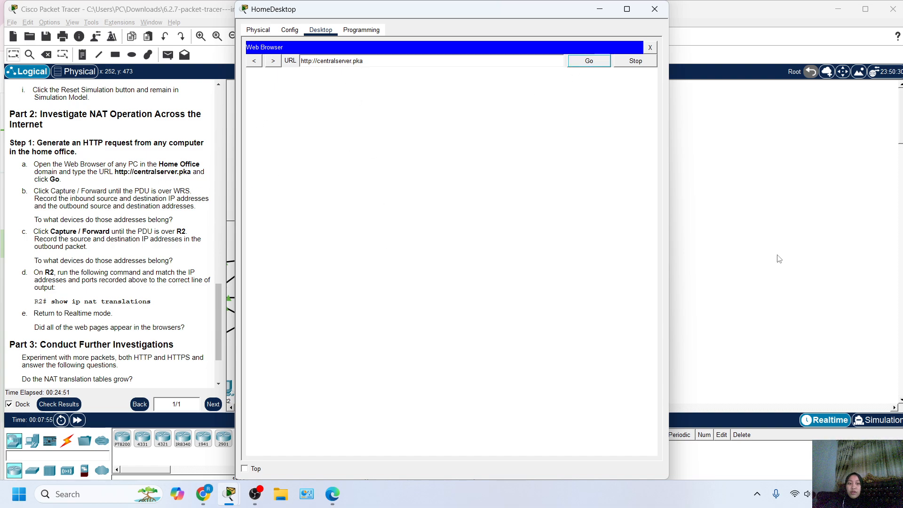
Switch to Simulation mode and capture the HTTP PDU forward from HomeDesktop through WRS to the Modem.
{"action": "left_click", "coordinate": [850, 418]}
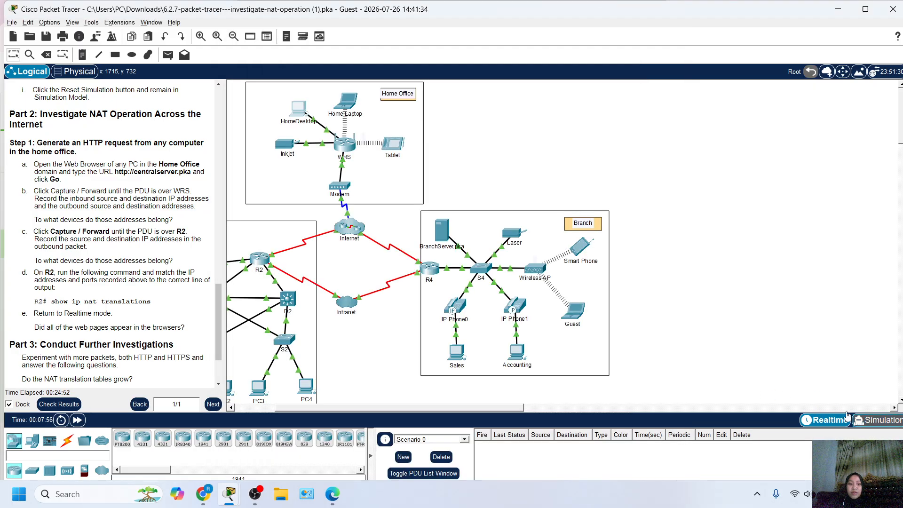
{"action": "left_click", "coordinate": [850, 417]}
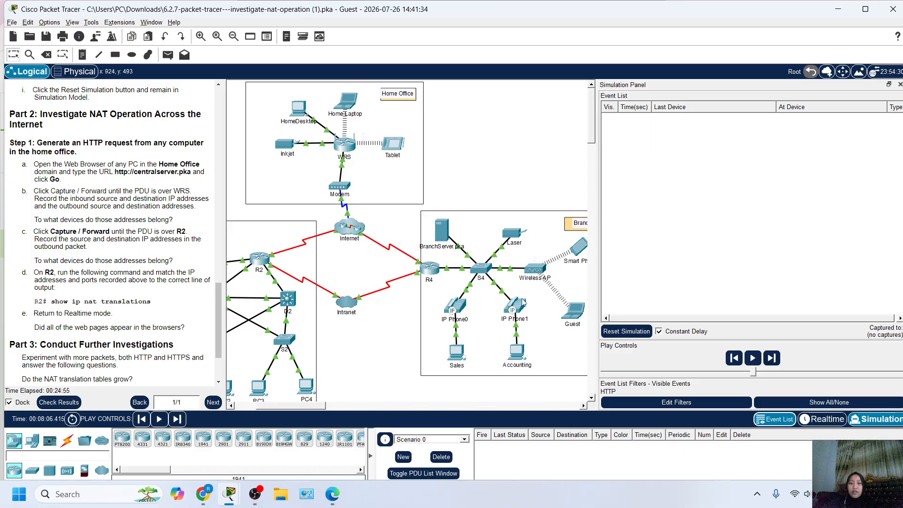
{"action": "left_click", "coordinate": [771, 359]}
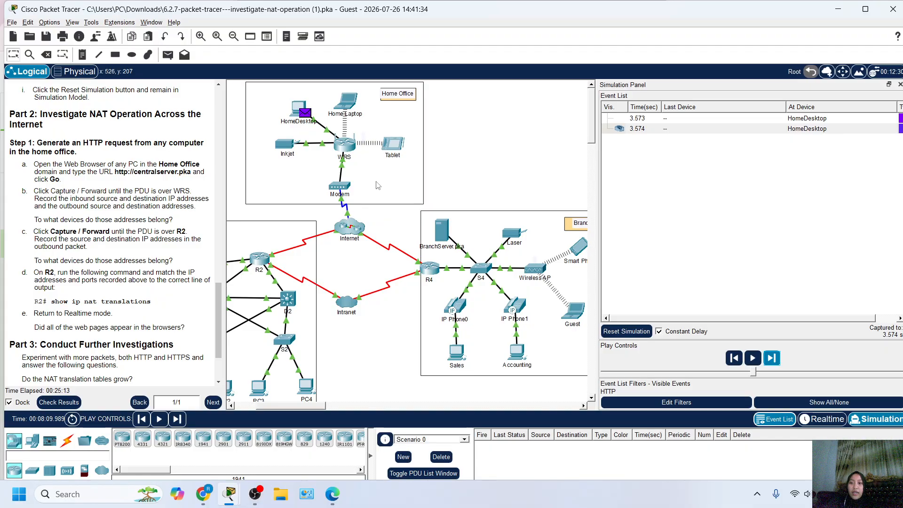
{"action": "left_click", "coordinate": [772, 359]}
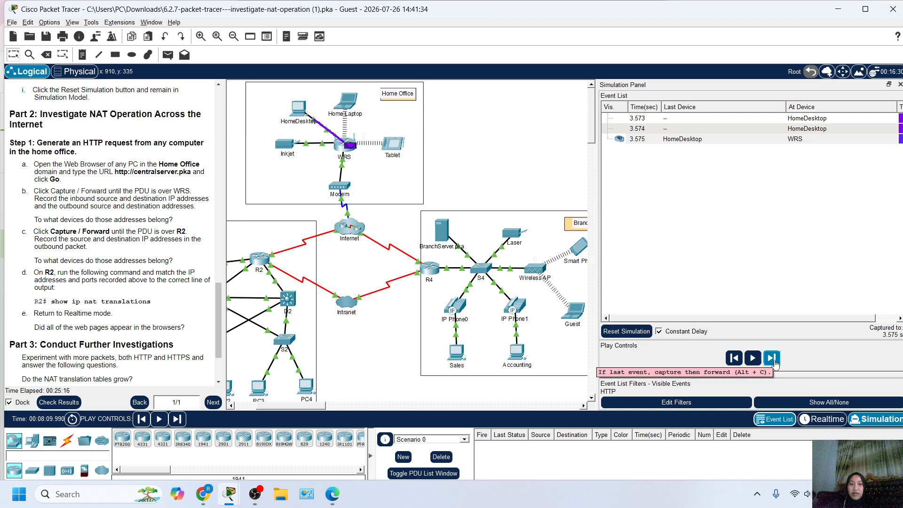
{"action": "left_click", "coordinate": [772, 358]}
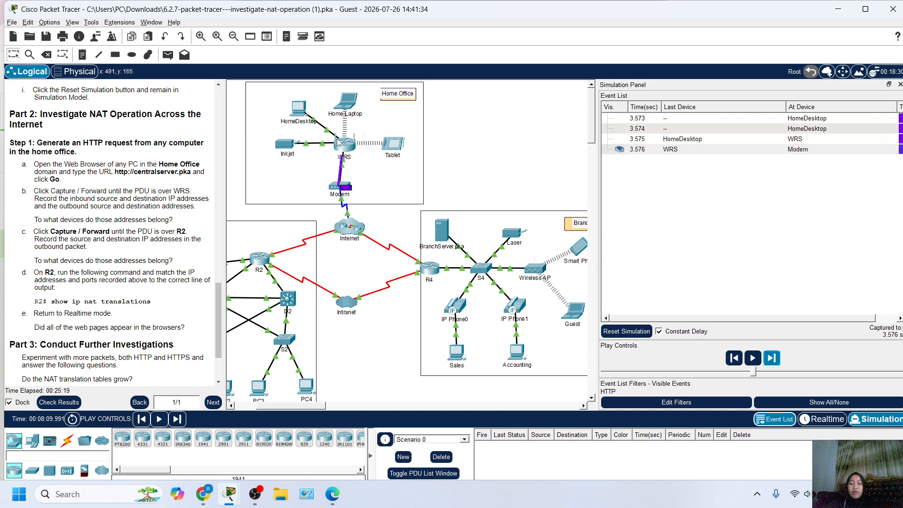
Open the PDU information for the event at the Modem and examine the inbound IP addresses and TCP ports.
{"action": "mouse_move", "coordinate": [338, 177]}
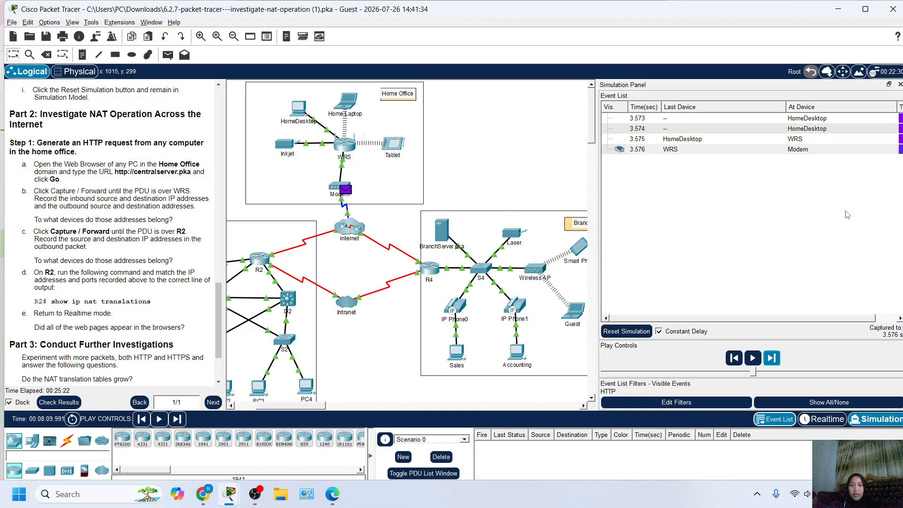
{"action": "left_click", "coordinate": [696, 154]}
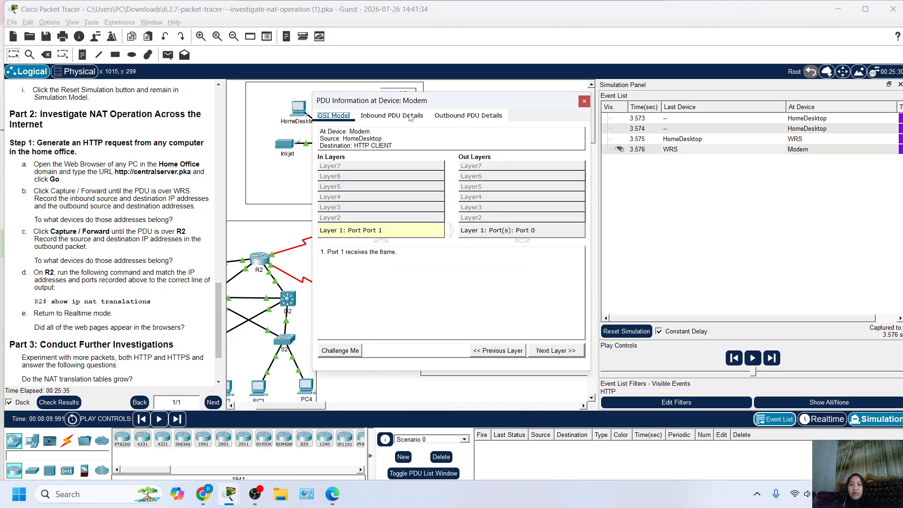
{"action": "left_click", "coordinate": [415, 118]}
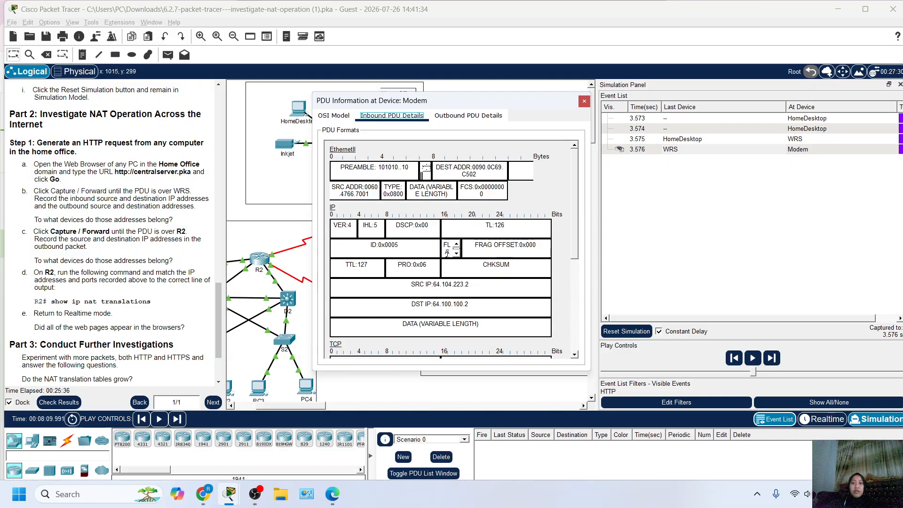
{"action": "scroll", "coordinate": [443, 293], "scroll_direction": "down", "scroll_amount": 3}
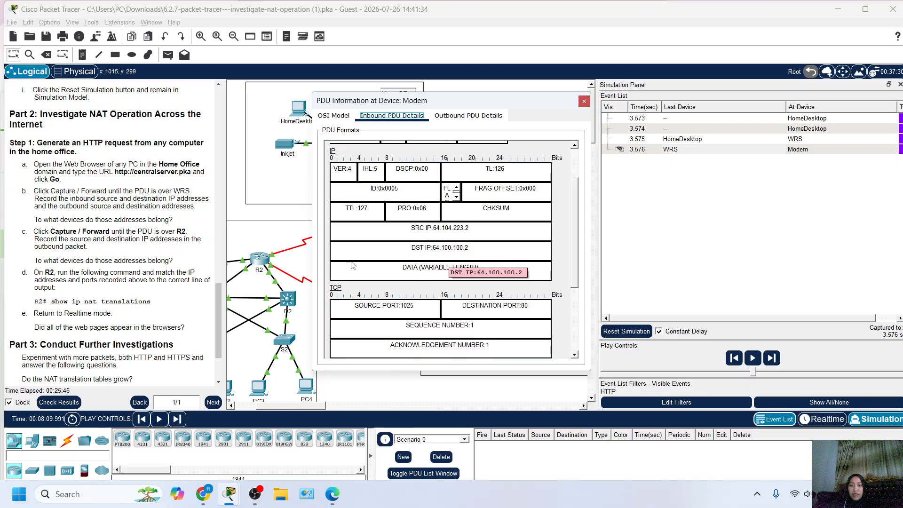
Check the PDU's IP addresses against the addressing table, return to the Part 2 instructions and close the PDU information.
{"action": "scroll", "coordinate": [72, 208], "scroll_direction": "up", "scroll_amount": 5}
{"action": "scroll", "coordinate": [71, 208], "scroll_direction": "up", "scroll_amount": 15}
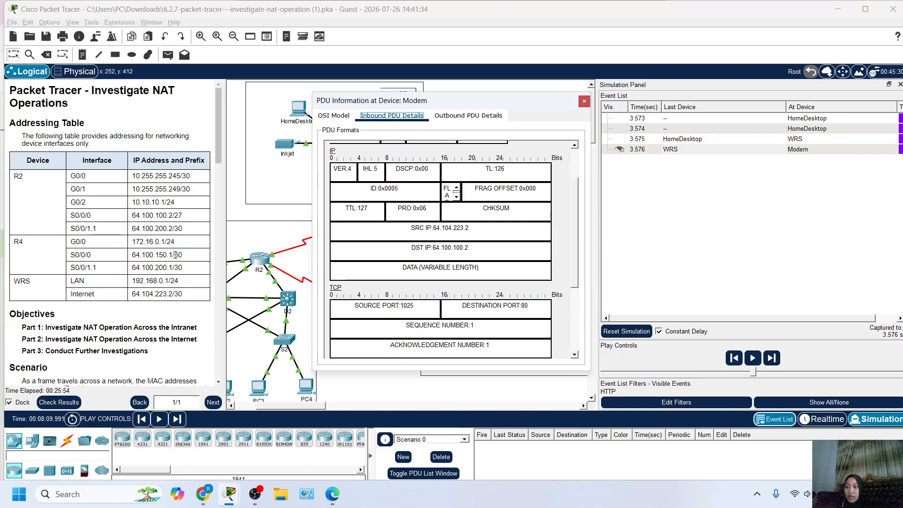
{"action": "scroll", "coordinate": [138, 288], "scroll_direction": "down", "scroll_amount": 18}
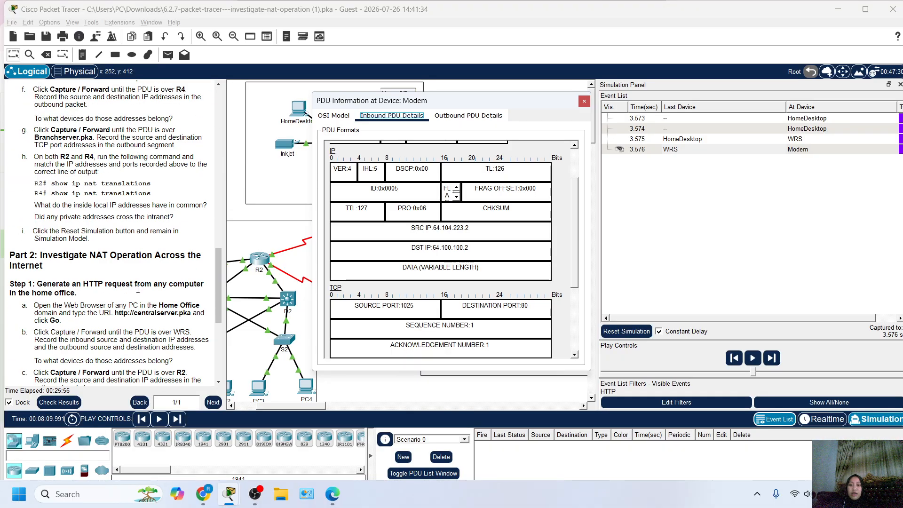
{"action": "scroll", "coordinate": [137, 289], "scroll_direction": "down", "scroll_amount": 10}
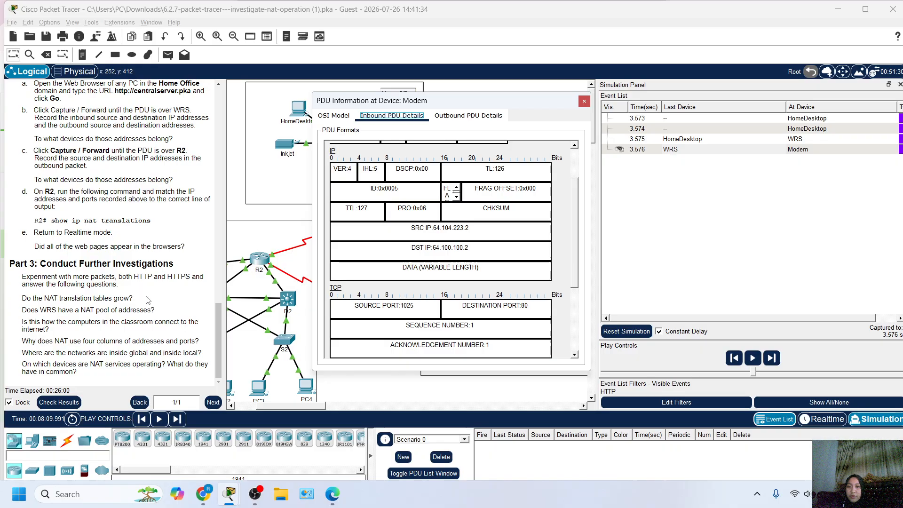
{"action": "left_click", "coordinate": [583, 101]}
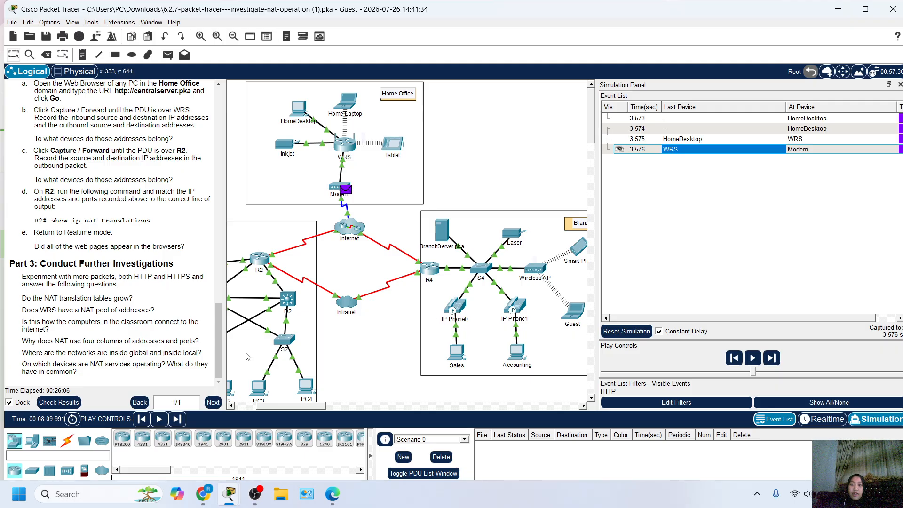
Open the command line of router R2 and enter privileged EXEC mode with en and the enable password.
{"action": "scroll", "coordinate": [326, 290], "scroll_direction": "left", "scroll_amount": 1}
{"action": "scroll", "coordinate": [327, 290], "scroll_direction": "up", "scroll_amount": 1}
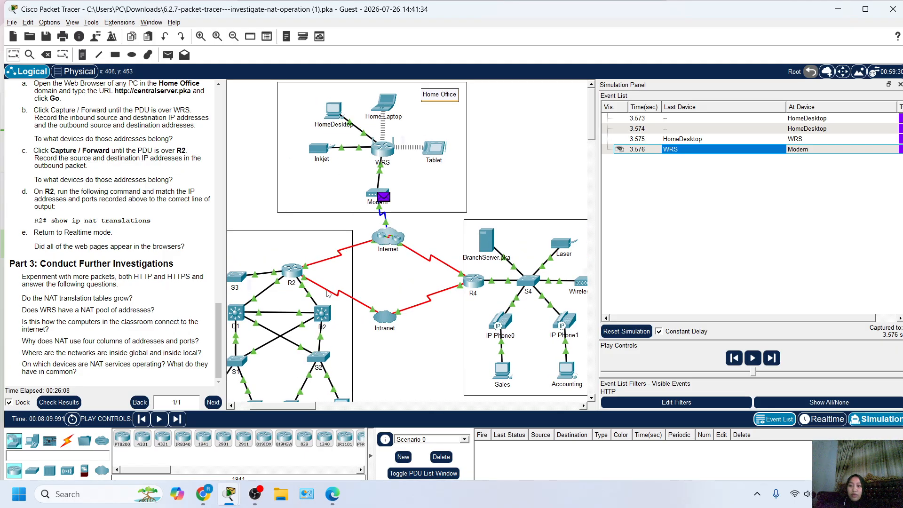
{"action": "left_click", "coordinate": [282, 272]}
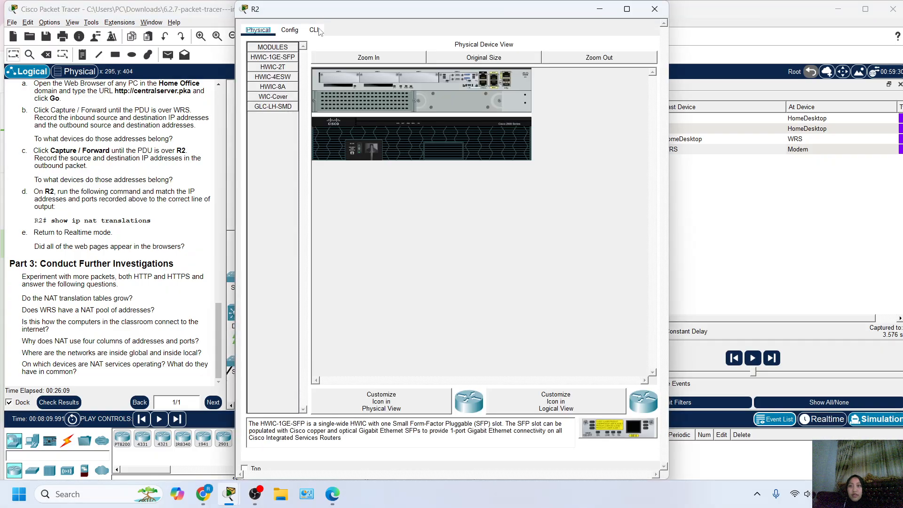
{"action": "left_click", "coordinate": [314, 30]}
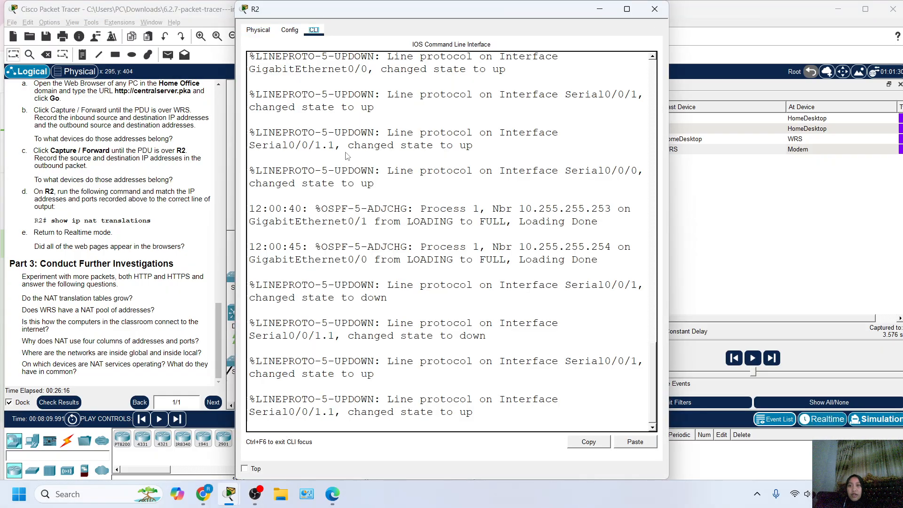
{"action": "key", "text": "Return"}
{"action": "key", "text": "Return"}
{"action": "type", "text": "em"}
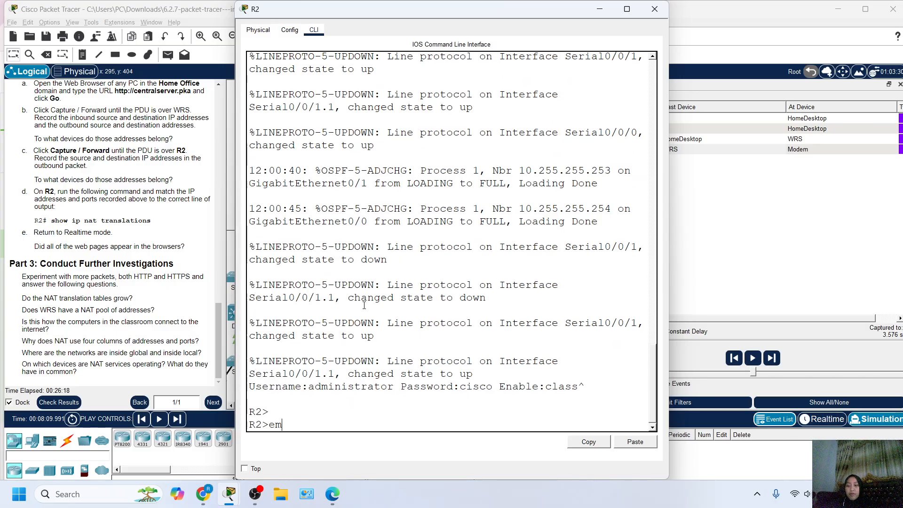
{"action": "key", "text": "BackSpace"}
{"action": "type", "text": "n"}
{"action": "key", "text": "Return"}
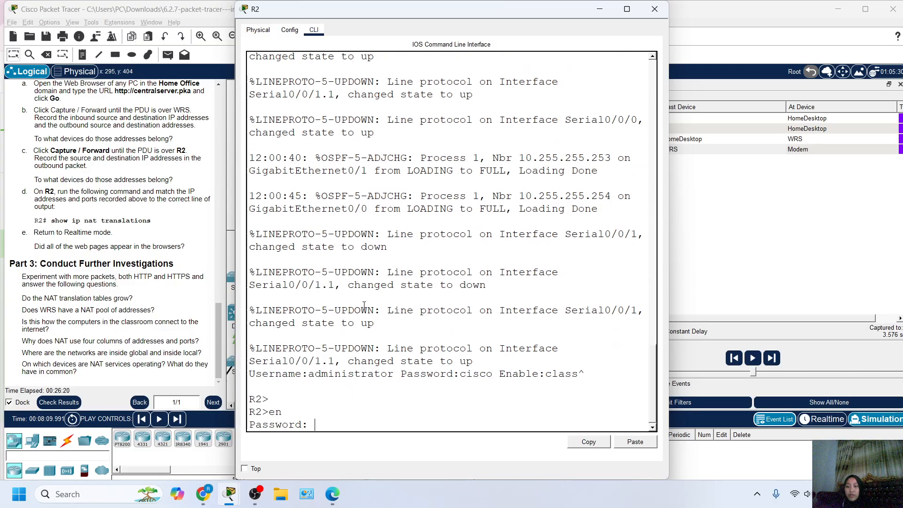
{"action": "key", "text": "Return"}
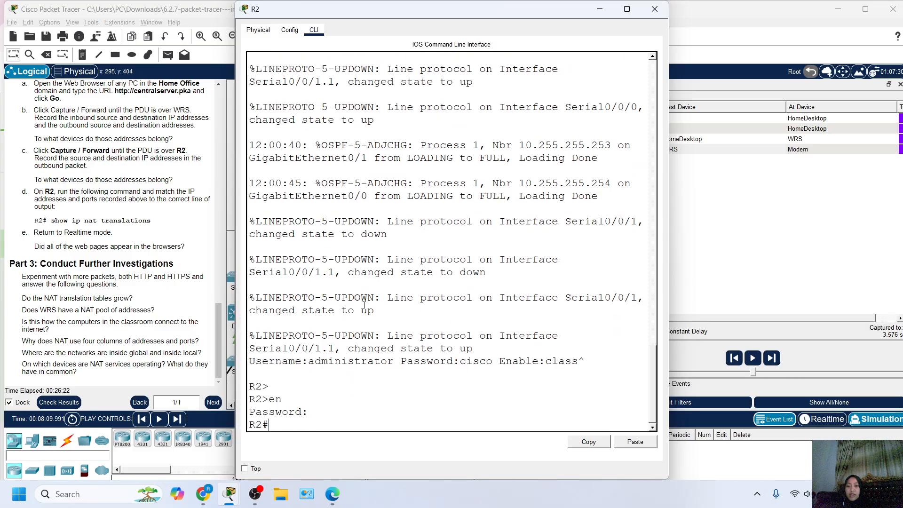
Run show ip nat translations on R2.
{"action": "type", "text": "sh"}
{"action": "key", "text": "Tab"}
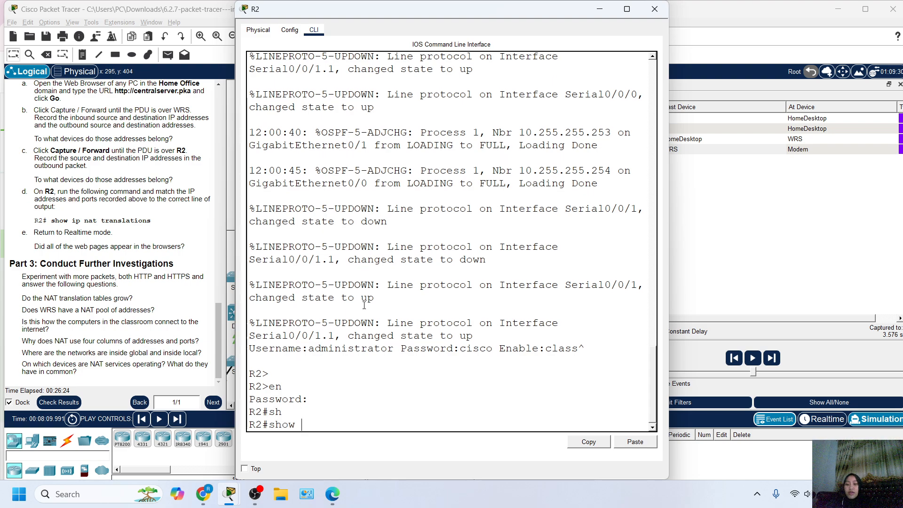
{"action": "type", "text": "ip nat t"}
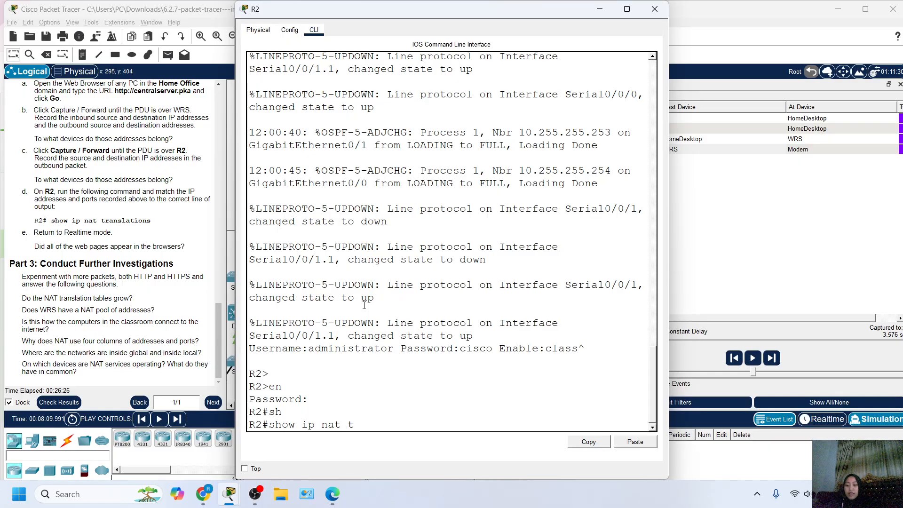
{"action": "key", "text": "Tab"}
{"action": "key", "text": "Return"}
Examine R2's NAT translation entries for the recorded addresses and ports, then return to the activity instructions.
{"action": "scroll", "coordinate": [367, 353], "scroll_direction": "up", "scroll_amount": 5}
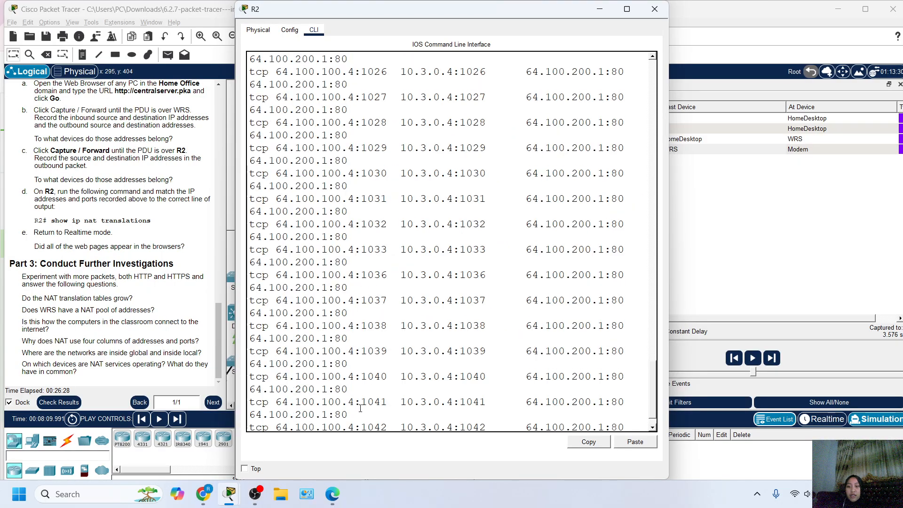
{"action": "scroll", "coordinate": [370, 379], "scroll_direction": "down", "scroll_amount": 5}
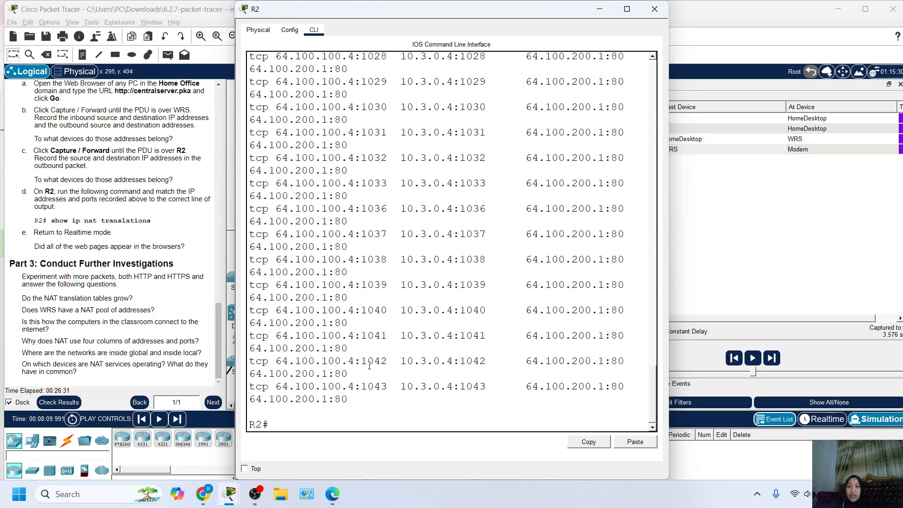
{"action": "scroll", "coordinate": [338, 371], "scroll_direction": "up", "scroll_amount": 1}
{"action": "scroll", "coordinate": [337, 371], "scroll_direction": "up", "scroll_amount": 7}
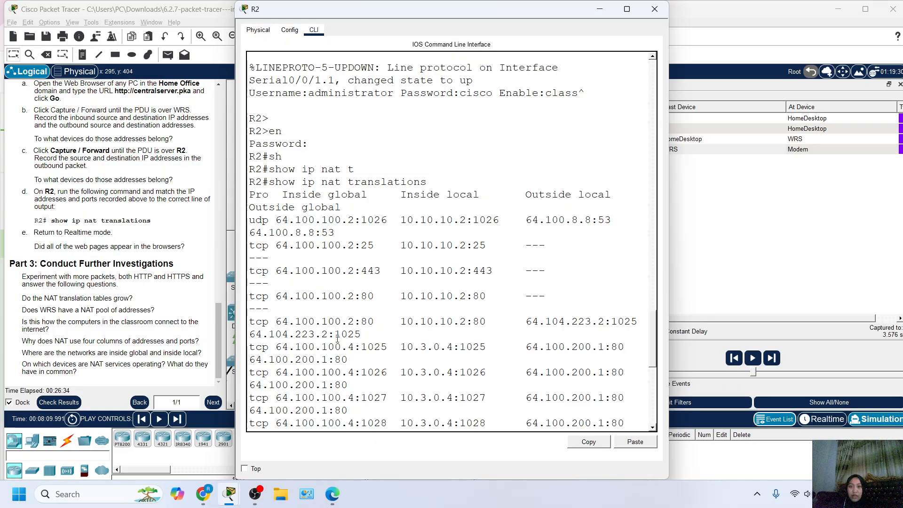
{"action": "left_click_drag", "start_coordinate": [434, 182], "coordinate": [340, 207]}
{"action": "left_click", "coordinate": [374, 245]}
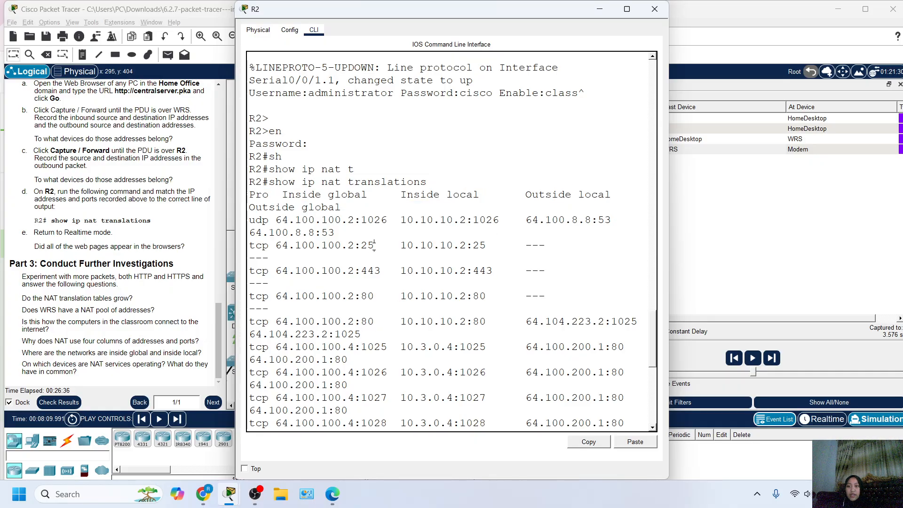
{"action": "left_click", "coordinate": [76, 267]}
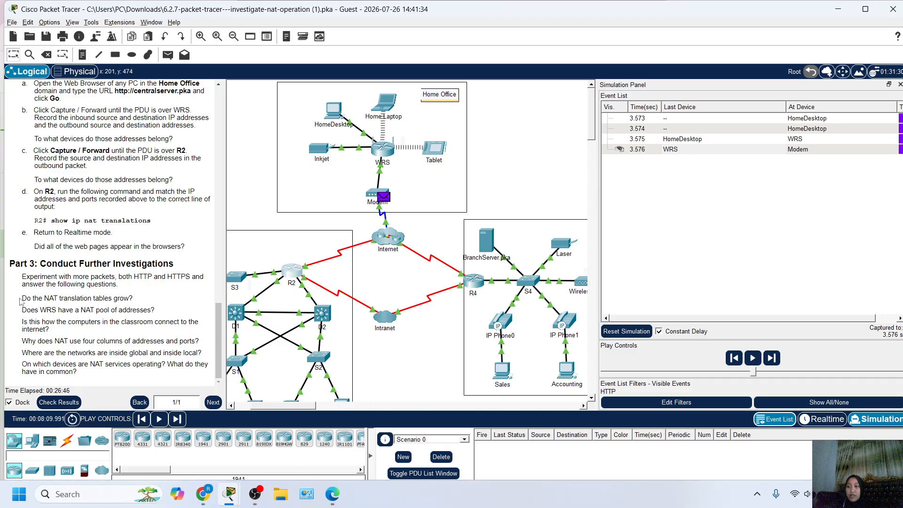
Read through the Part 3 questions on NAT table growth, the WRS pool, address columns, network locations and NAT devices.
{"action": "left_click_drag", "start_coordinate": [21, 299], "coordinate": [130, 301]}
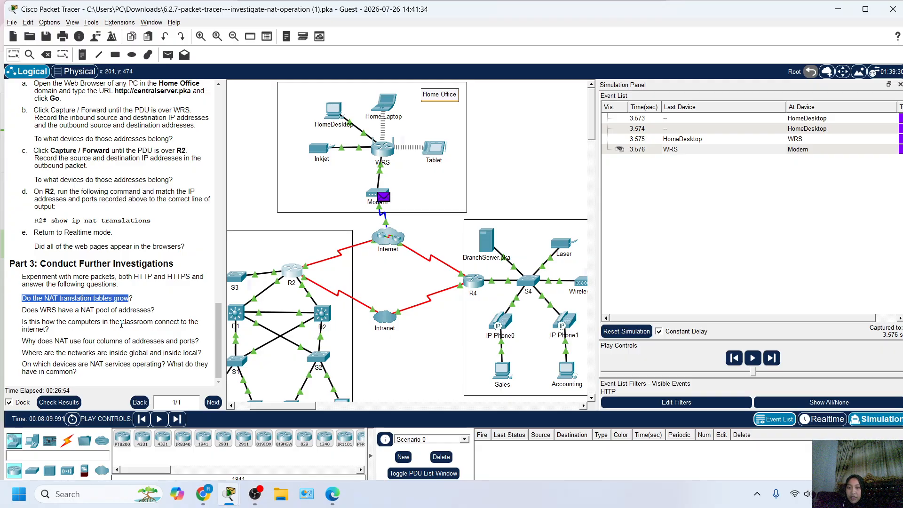
{"action": "left_click_drag", "start_coordinate": [34, 299], "coordinate": [129, 298]}
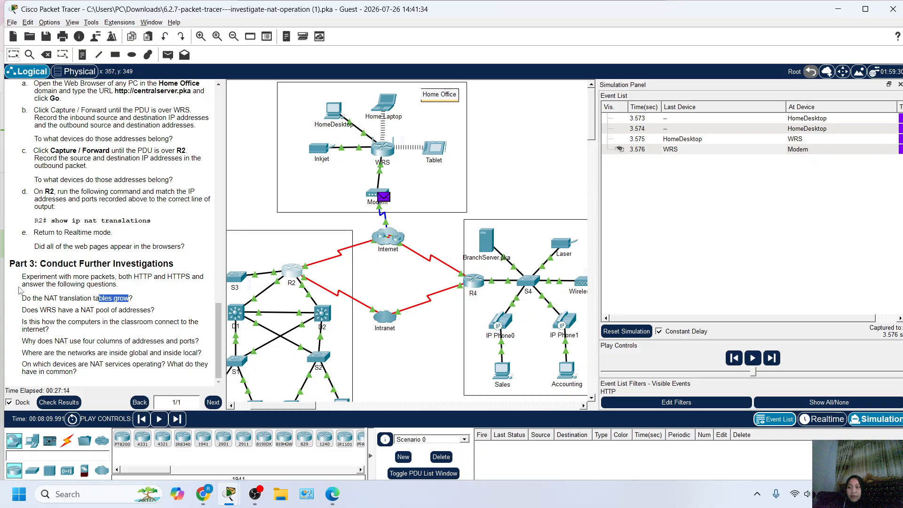
{"action": "left_click_drag", "start_coordinate": [22, 309], "coordinate": [82, 313]}
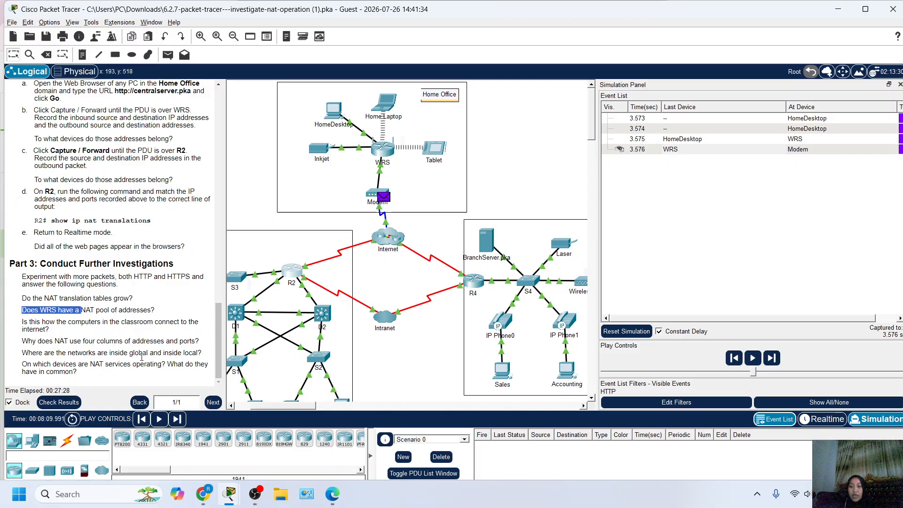
{"action": "left_click_drag", "start_coordinate": [22, 323], "coordinate": [125, 336]}
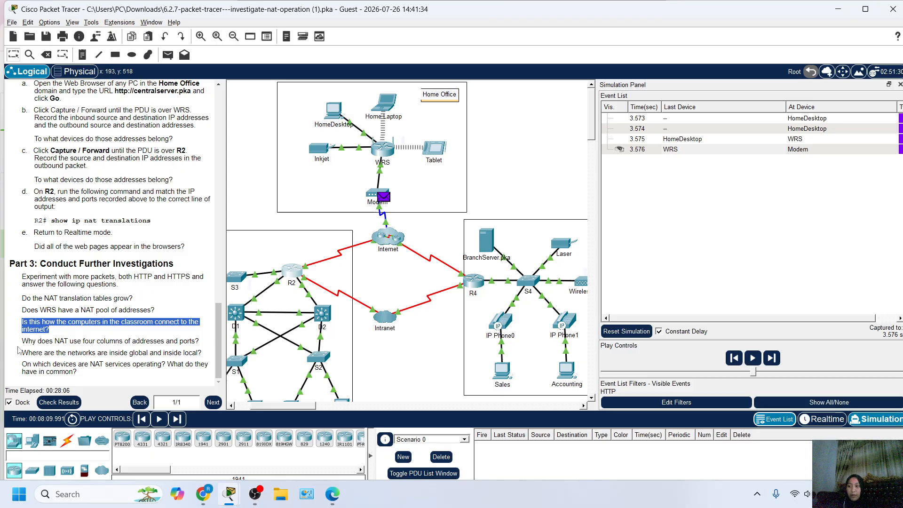
{"action": "left_click_drag", "start_coordinate": [22, 341], "coordinate": [153, 343]}
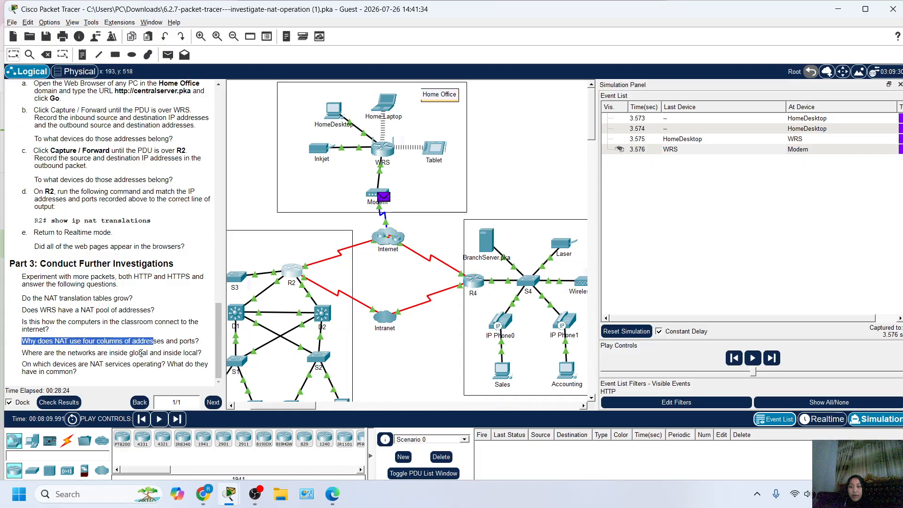
{"action": "left_click_drag", "start_coordinate": [60, 353], "coordinate": [111, 352]}
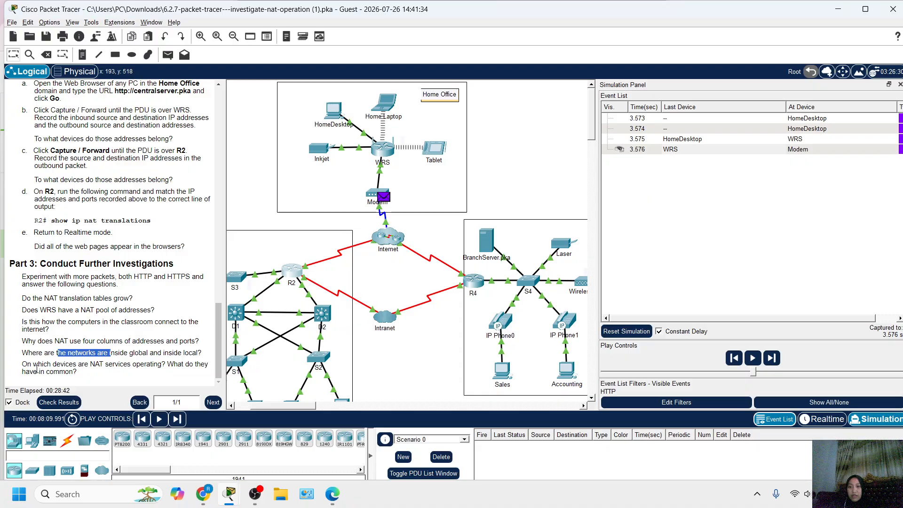
{"action": "left_click_drag", "start_coordinate": [36, 370], "coordinate": [69, 380]}
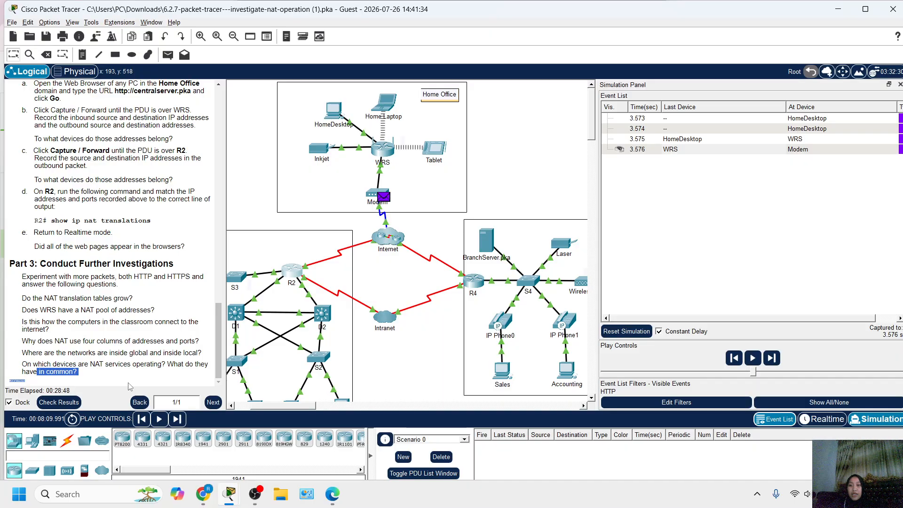
{"action": "left_click_drag", "start_coordinate": [166, 364], "coordinate": [150, 384]}
{"action": "left_click", "coordinate": [127, 307]}
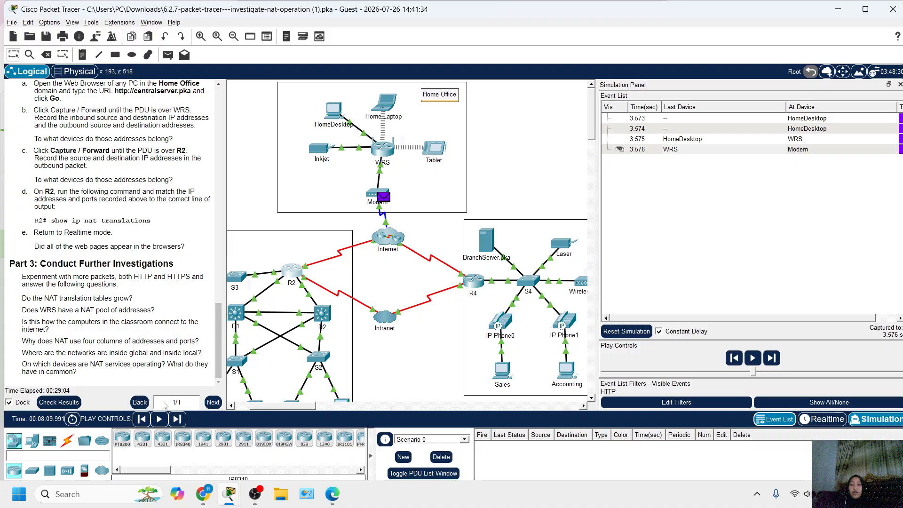
Go back to the start of the instructions and return the activity to Realtime mode.
{"action": "scroll", "coordinate": [182, 295], "scroll_direction": "up", "scroll_amount": 10}
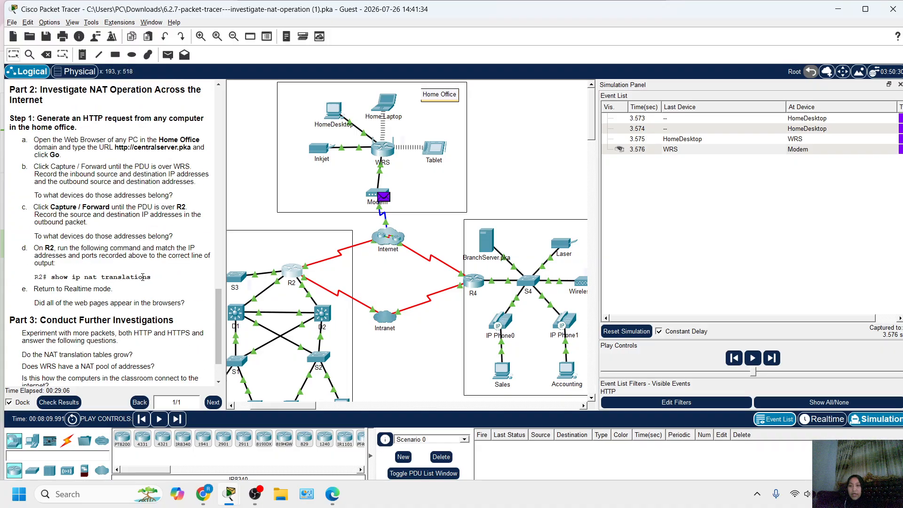
{"action": "scroll", "coordinate": [140, 278], "scroll_direction": "up", "scroll_amount": 15}
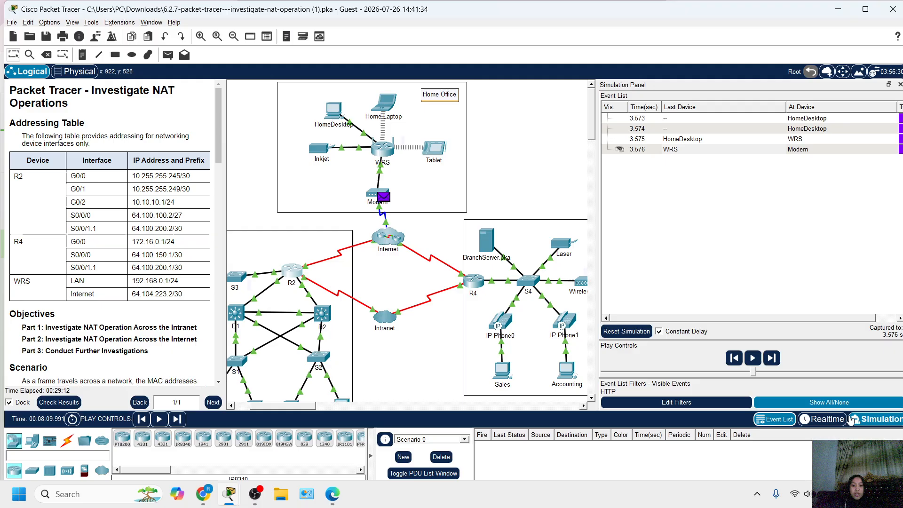
{"action": "left_click", "coordinate": [827, 419]}
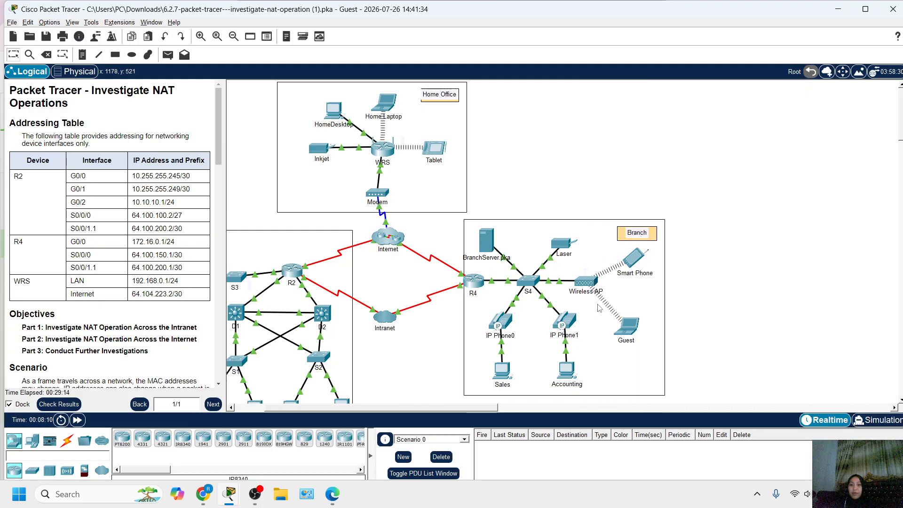